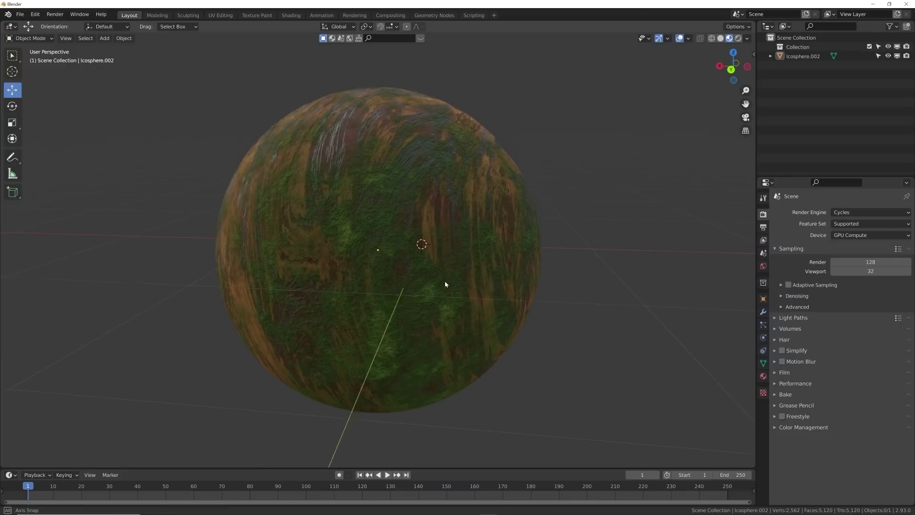
Move the mossy sphere about 9.6 m along the global X axis, away from the origin.
middle_drag(407, 301, 378, 237)
scroll(378, 237, down, 3)
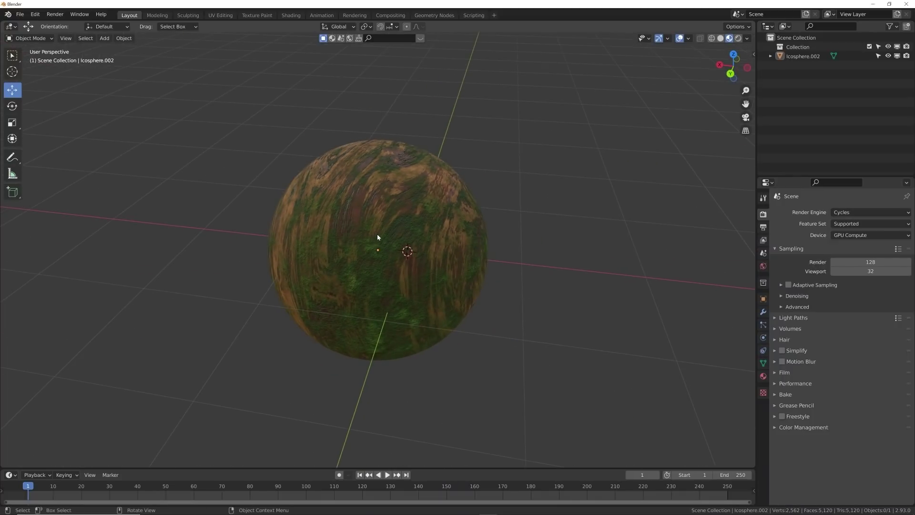
scroll(373, 258, down, 3)
click(370, 266)
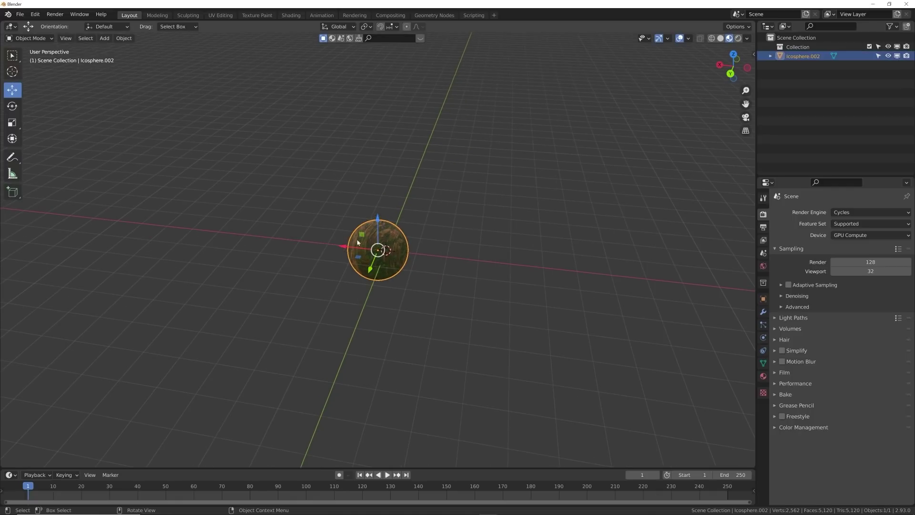
key(g)
key(x)
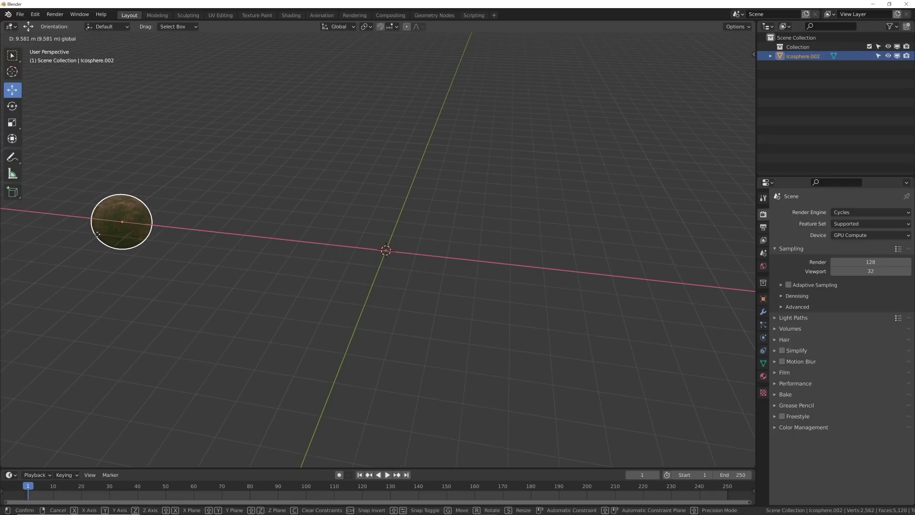
click(138, 232)
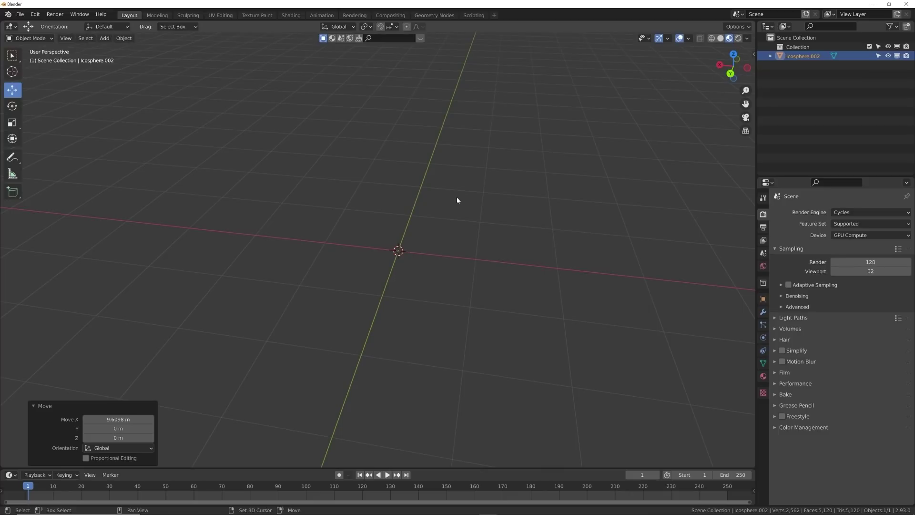
Add an ico sphere at the world origin and shade it smooth.
key(shift+a)
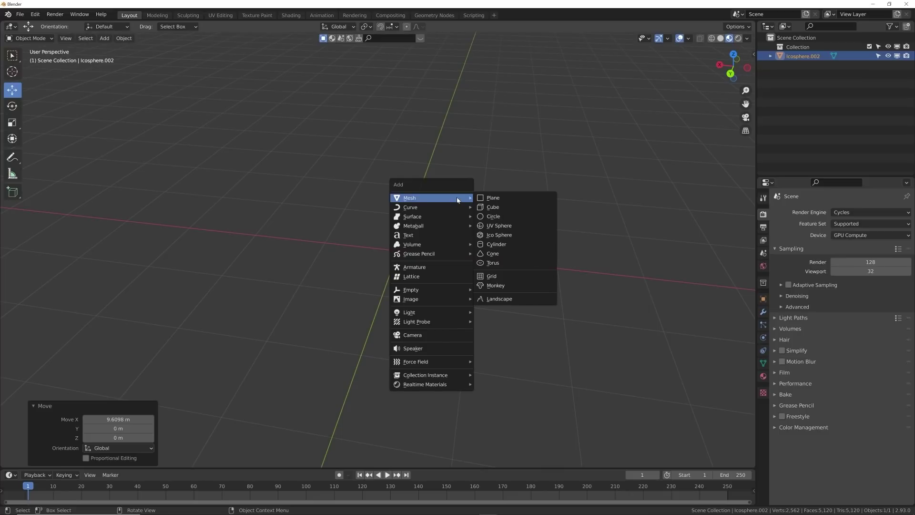
click(499, 235)
right_click(376, 198)
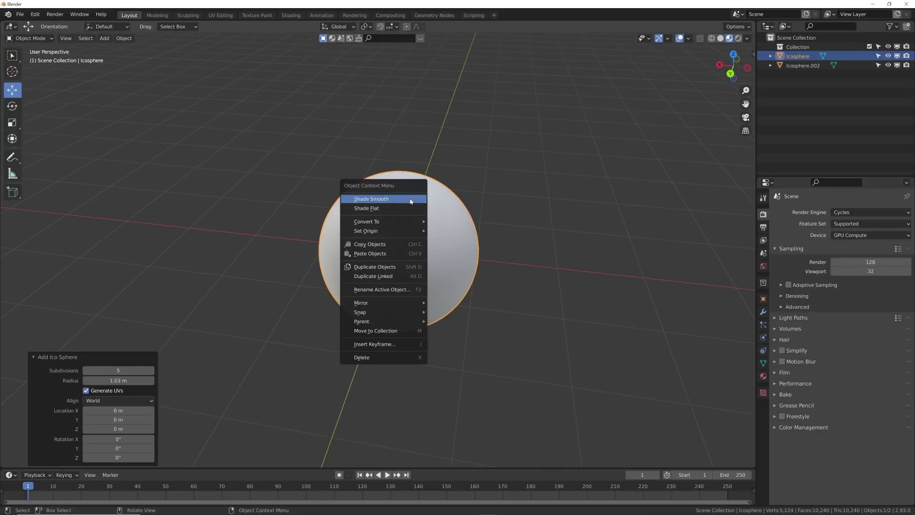
click(410, 198)
middle_drag(410, 198, 439, 252)
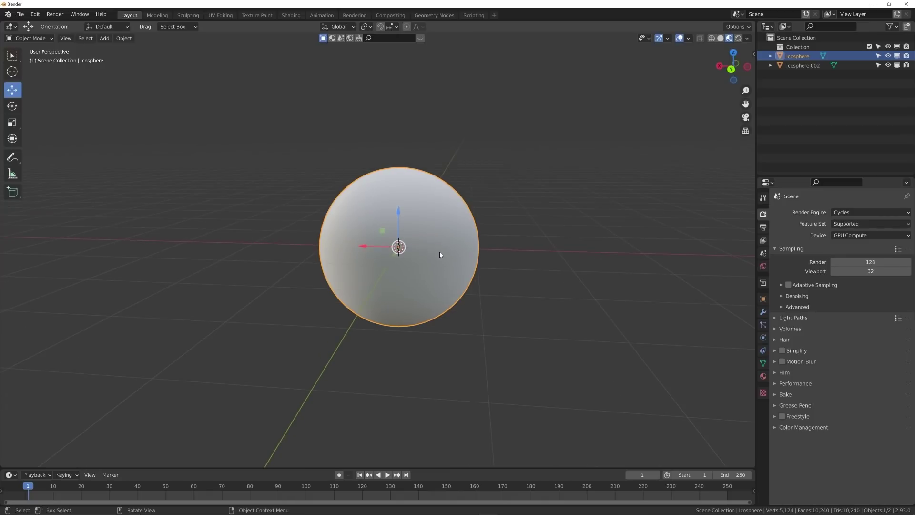
Switch to the Shading workspace and create a new material for the new ico sphere.
click(291, 15)
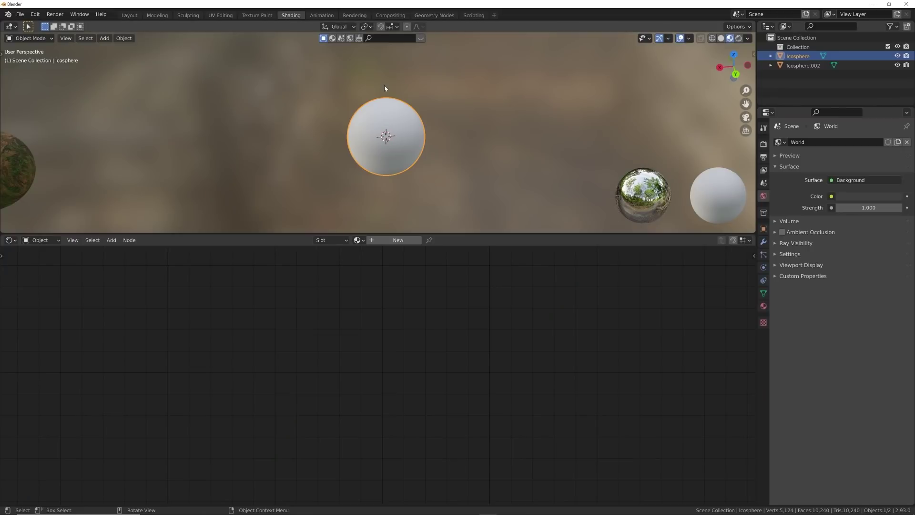
click(397, 240)
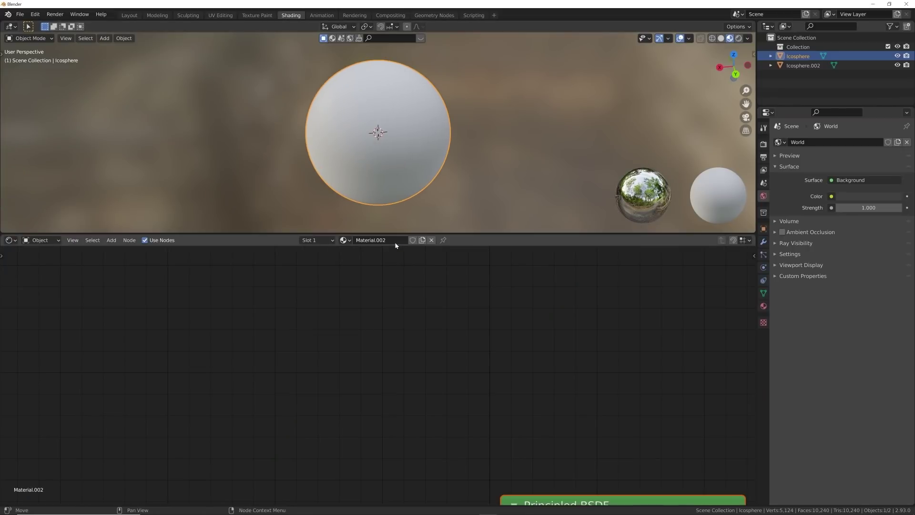
scroll(497, 393, down, 7)
middle_drag(513, 419, 423, 337)
middle_drag(413, 392, 424, 313)
scroll(424, 313, down, 5)
scroll(387, 374, up, 3)
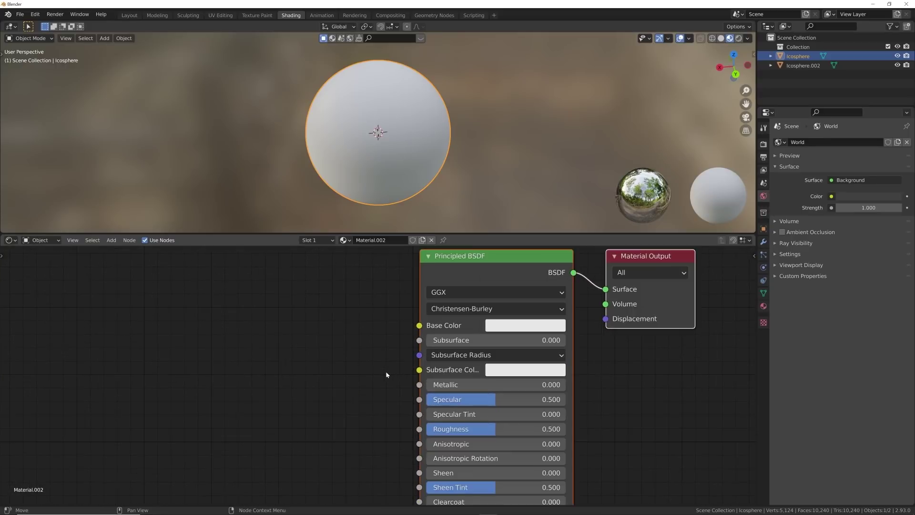
Add a ColorRamp node and link its Color output to the Principled BSDF's Base Color.
key(shift+a)
text(COL)
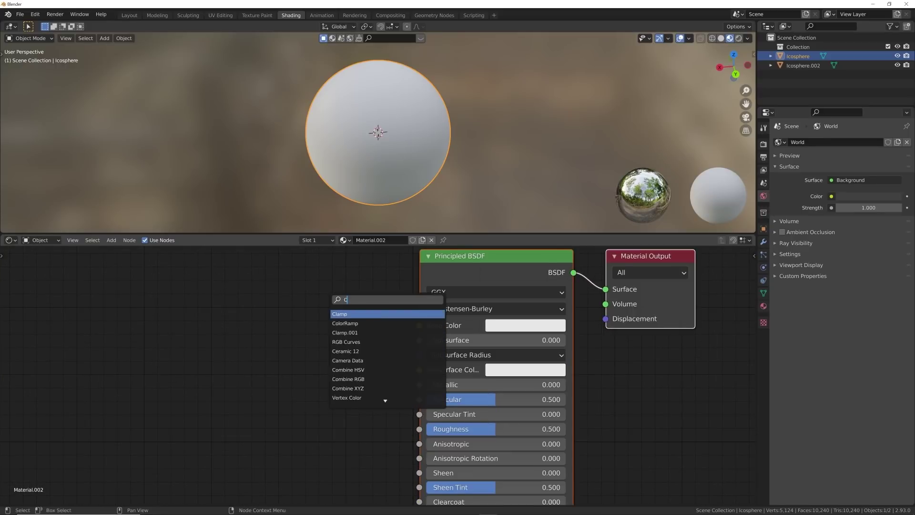
key(Return)
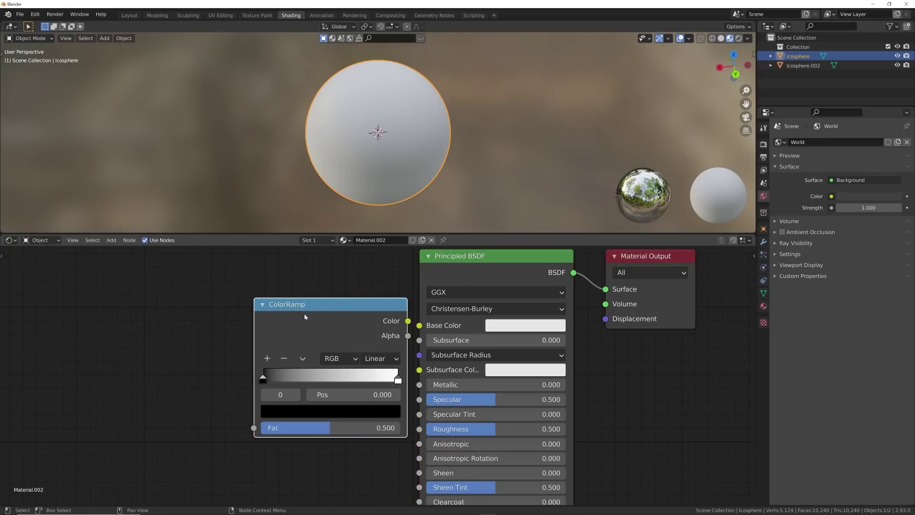
drag(375, 319, 426, 326)
middle_drag(290, 329, 540, 334)
scroll(491, 339, down, 2)
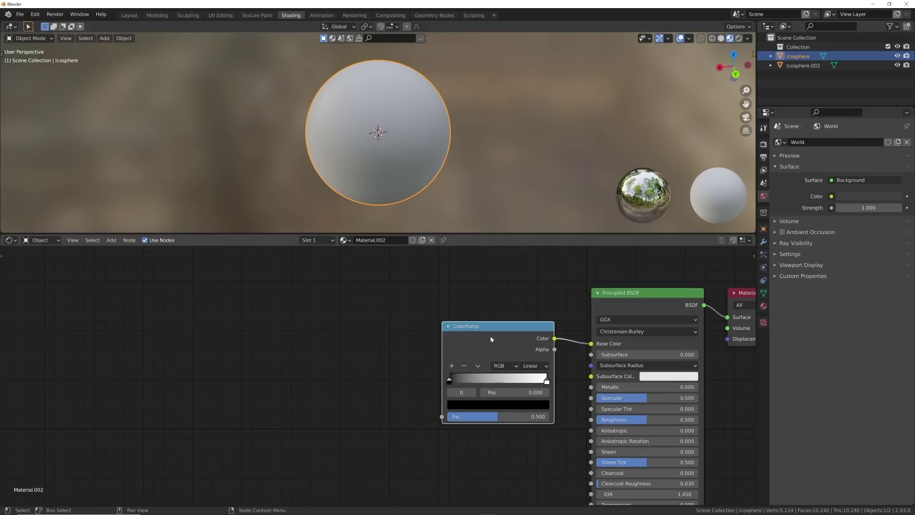
Add a Noise Texture node in front of the ColorRamp.
key(shift+a)
click(369, 333)
text(NOI)
key(Down)
key(Return)
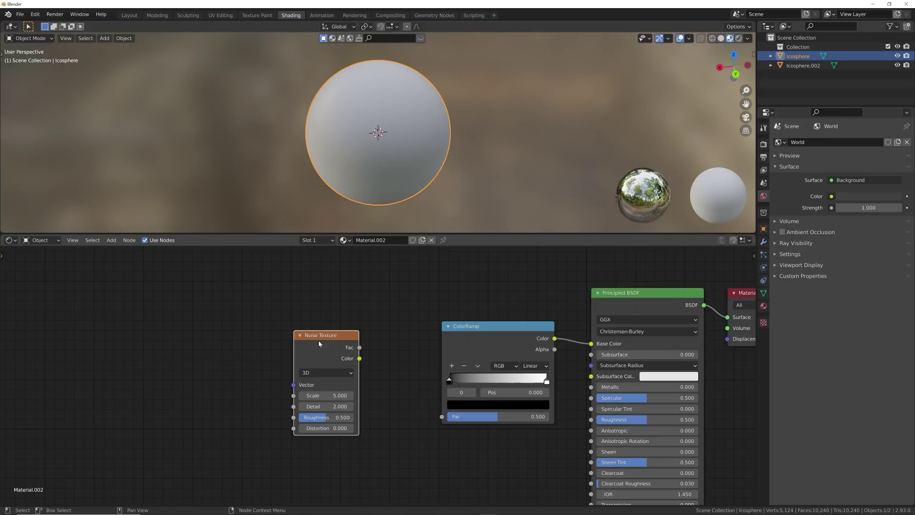
Feed the Noise Texture with Object coordinates through a Mapping node and link its Fac output to the ColorRamp's Fac.
key(ctrl+t)
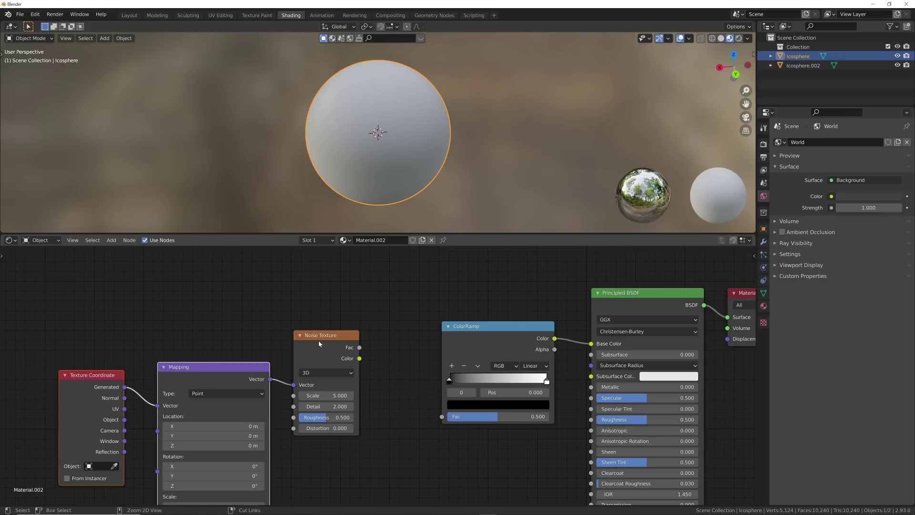
key(g)
click(182, 302)
middle_drag(25, 375, 130, 365)
drag(120, 380, 152, 366)
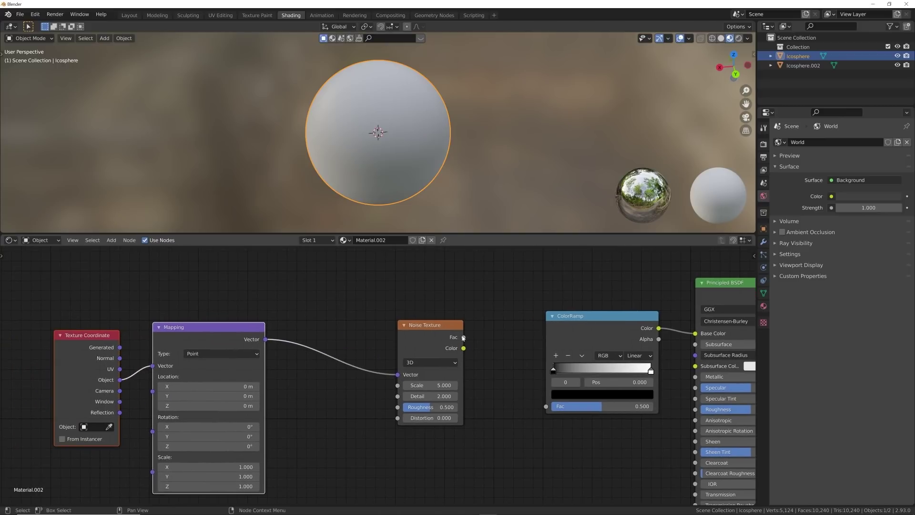
drag(465, 338, 548, 408)
scroll(440, 321, down, 1)
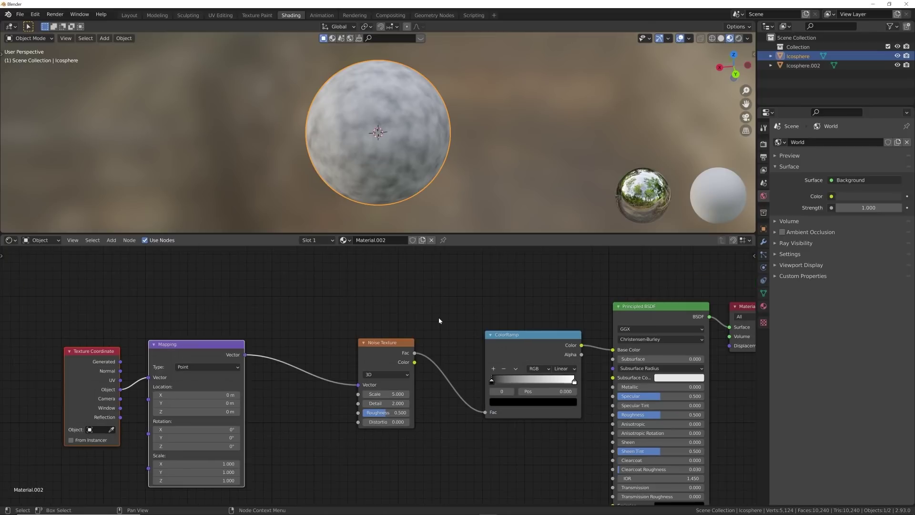
Set the Noise Texture's scale to 0.5, distortion to 2, detail to 12 and roughness to about 0.68.
scroll(435, 397, up, 2)
click(403, 409)
key(Return)
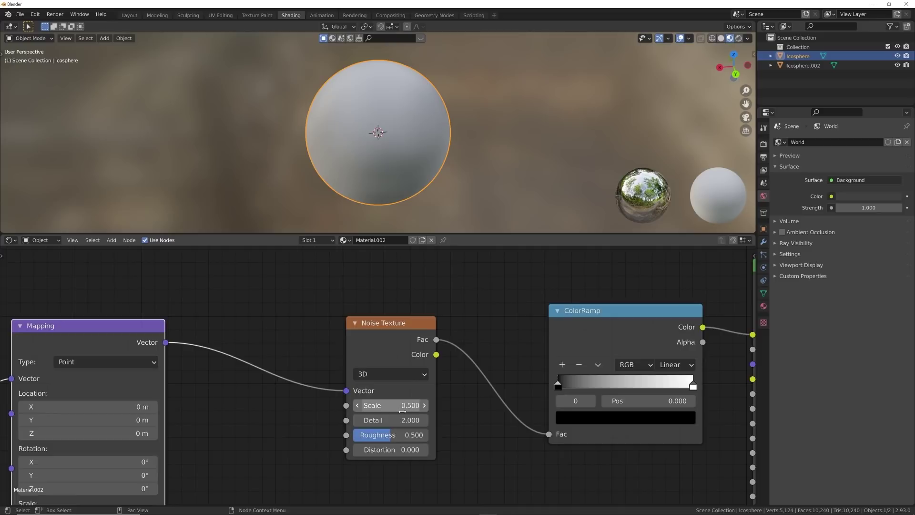
scroll(378, 376, up, 1)
click(398, 471)
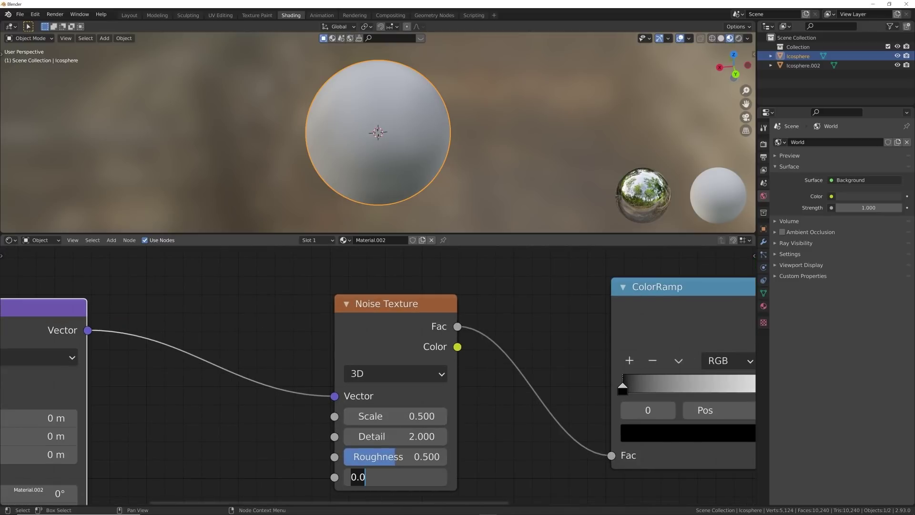
text(2)
key(Return)
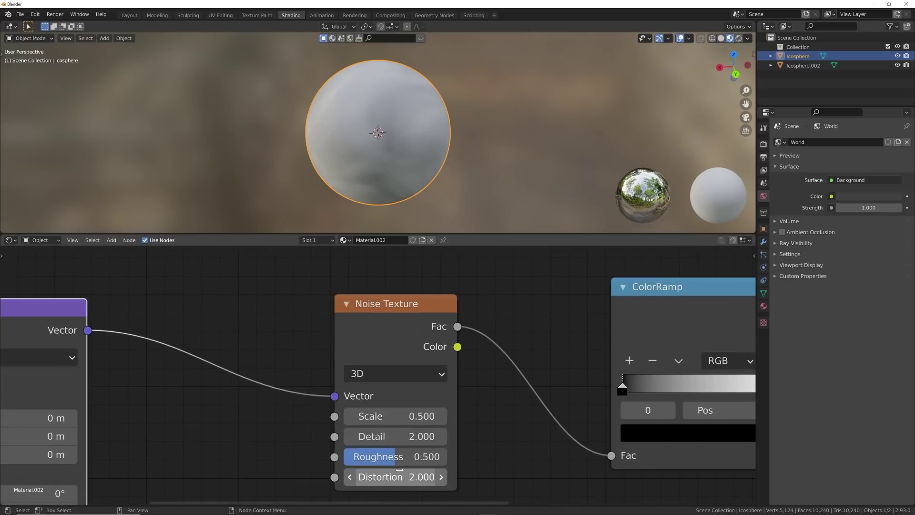
click(400, 439)
text(12)
key(Return)
drag(419, 456, 438, 457)
scroll(445, 214, up, 5)
mouse_move(351, 176)
middle_down()
mouse_move(440, 144)
mouse_move(439, 161)
mouse_move(353, 161)
middle_up()
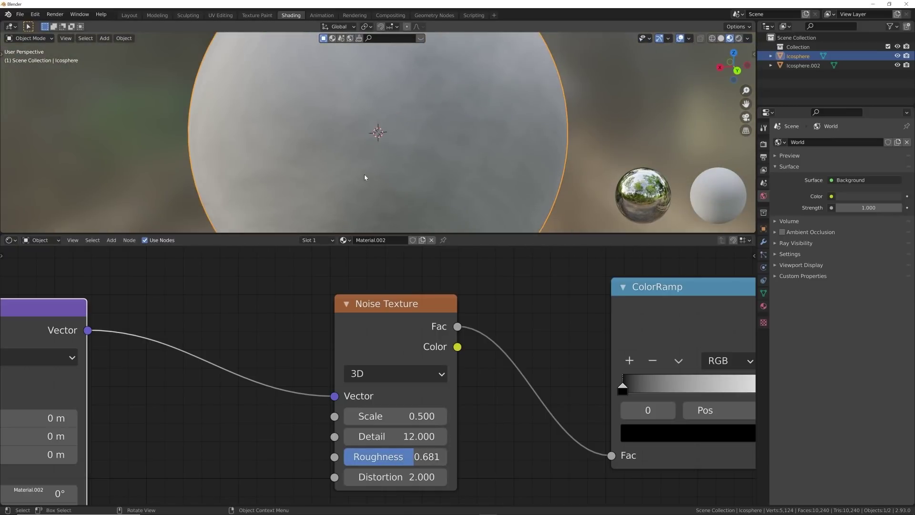
Make room before the ColorRamp and insert a second Noise Texture on the link from the first one.
scroll(402, 315, down, 4)
drag(409, 316, 97, 397)
drag(215, 377, 75, 378)
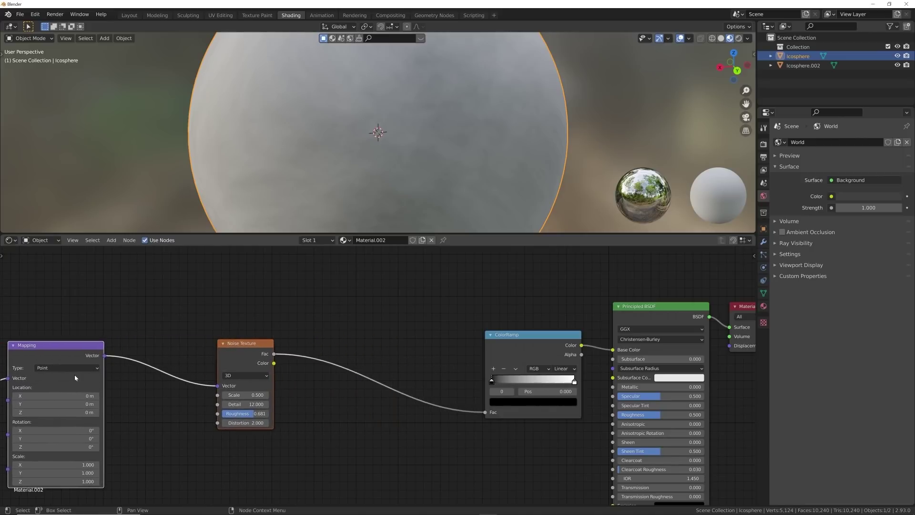
click(305, 323)
key(shift+a)
click(322, 313)
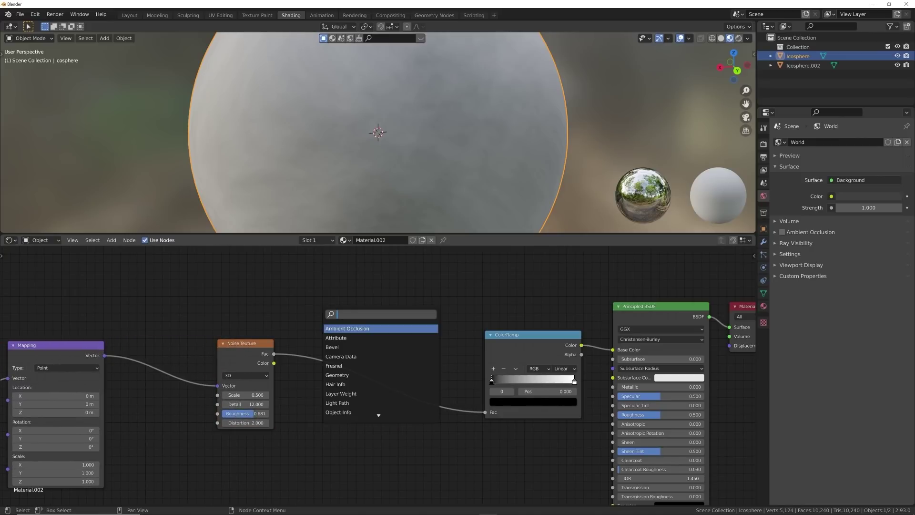
text(NOI)
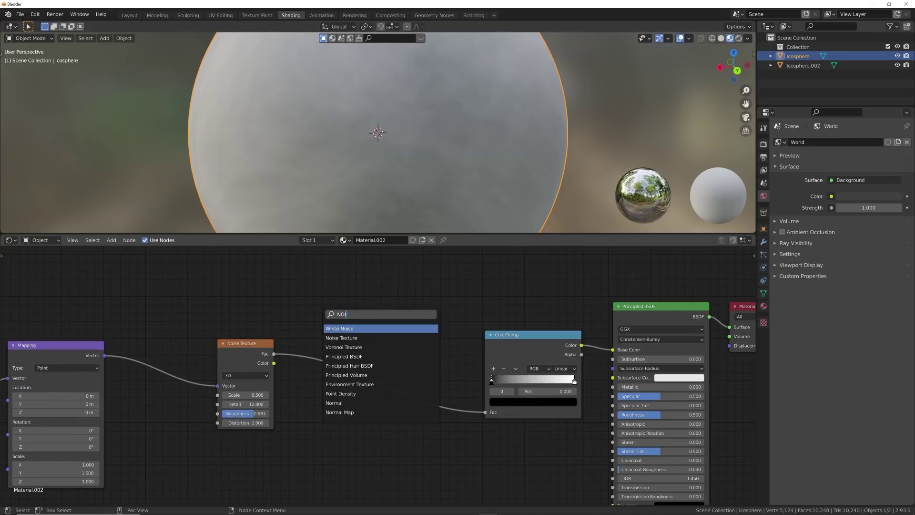
click(342, 337)
click(341, 345)
Set the second Noise Texture's detail and roughness to 0 and its distortion to 2, and check the sphere.
drag(347, 389, 325, 400)
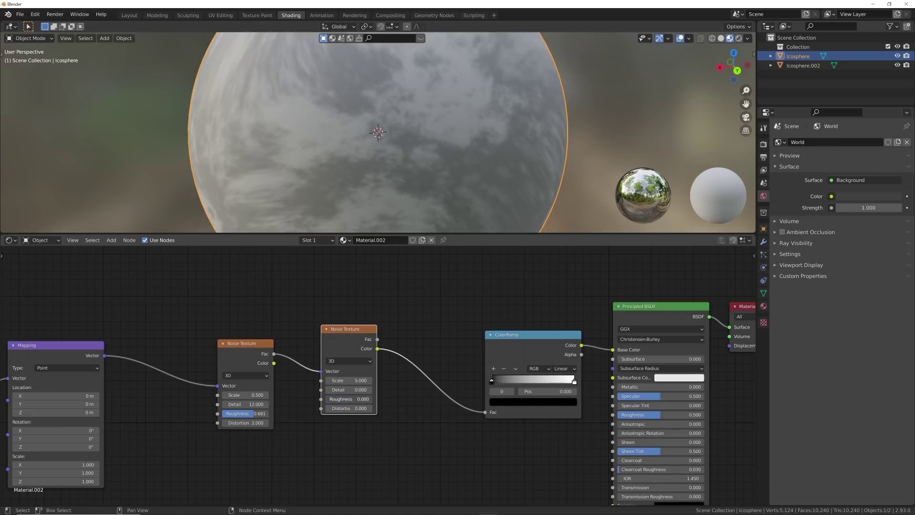
click(351, 409)
text(0.0)
key(Return)
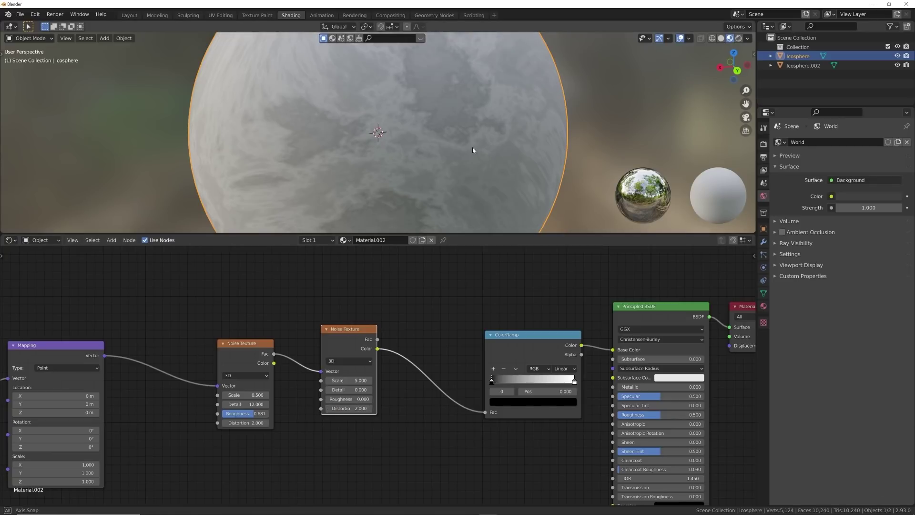
middle_drag(473, 147, 389, 158)
scroll(389, 158, down, 5)
middle_drag(333, 156, 468, 140)
scroll(462, 148, up, 3)
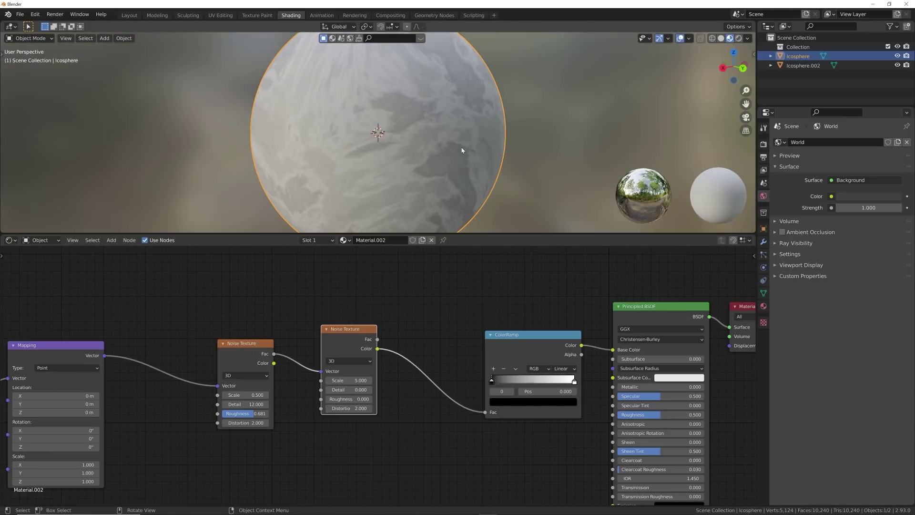
scroll(465, 159, up, 3)
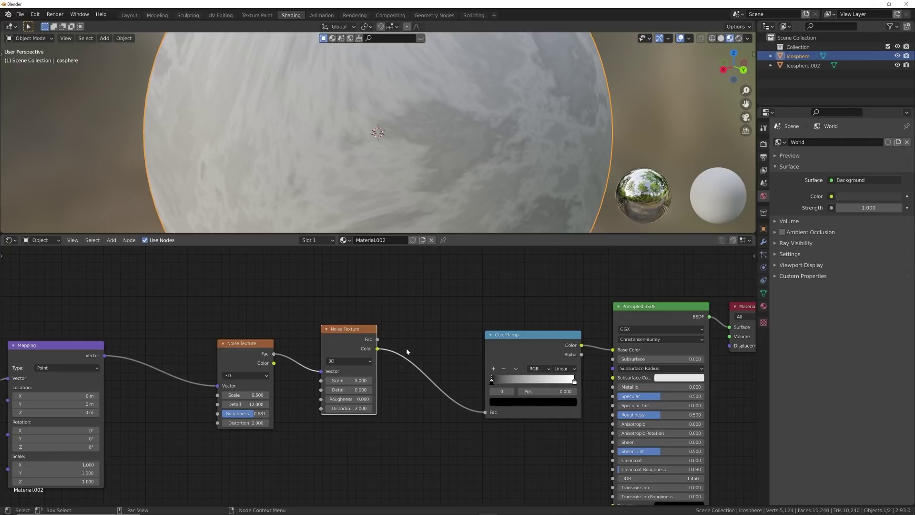
Insert a MixRGB node between the second Noise Texture and the ColorRamp, linking the first Noise Texture's Fac to Color2.
drag(341, 335, 344, 303)
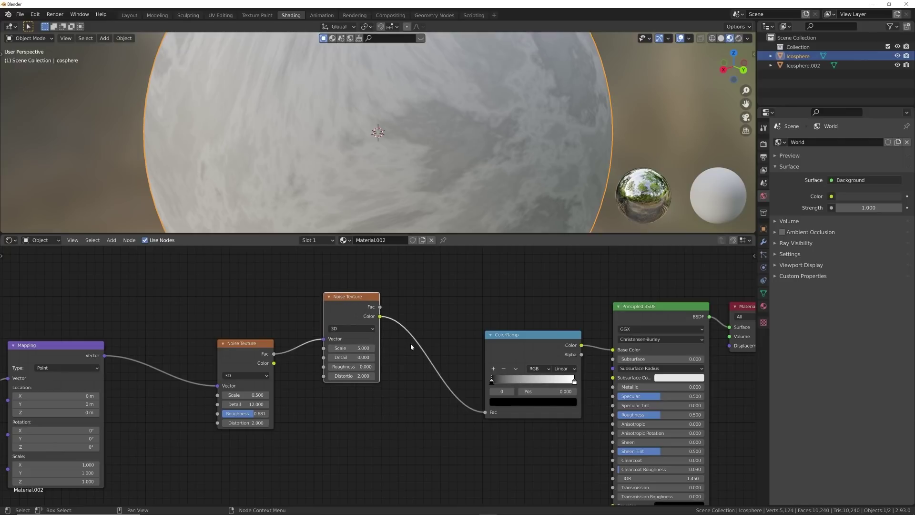
key(shift+a)
text(s)
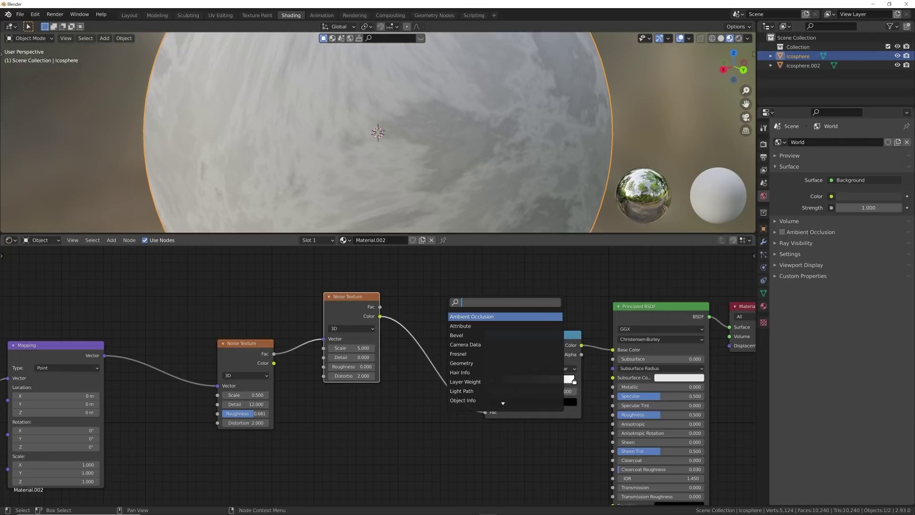
text(MIX)
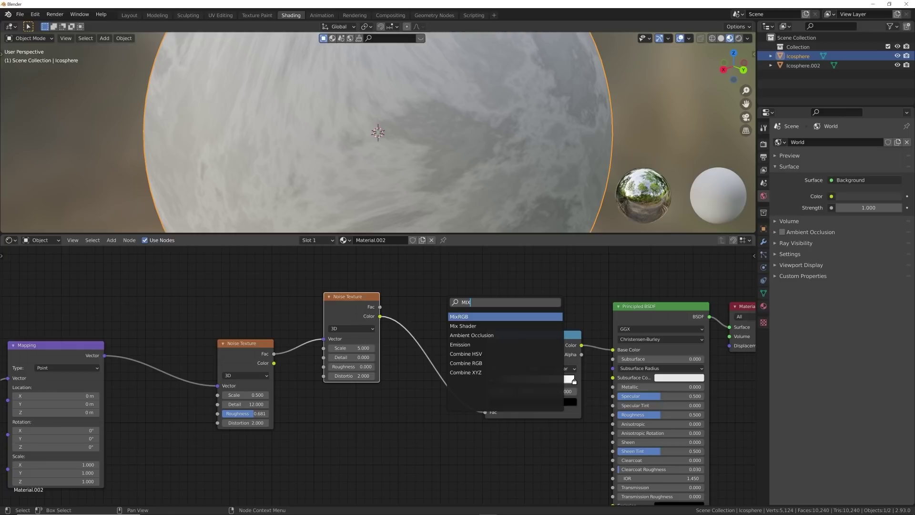
key(Return)
click(448, 320)
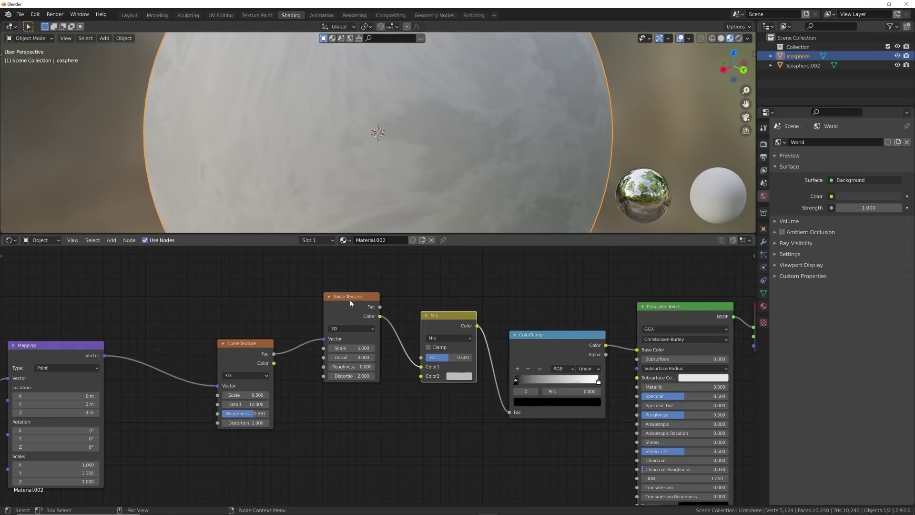
drag(276, 356, 421, 376)
Spread out the node layout by moving the coordinate, Mapping and both Noise Texture nodes farther from the Mix node.
scroll(404, 315, down, 2)
drag(348, 314, 337, 282)
drag(296, 312, 17, 427)
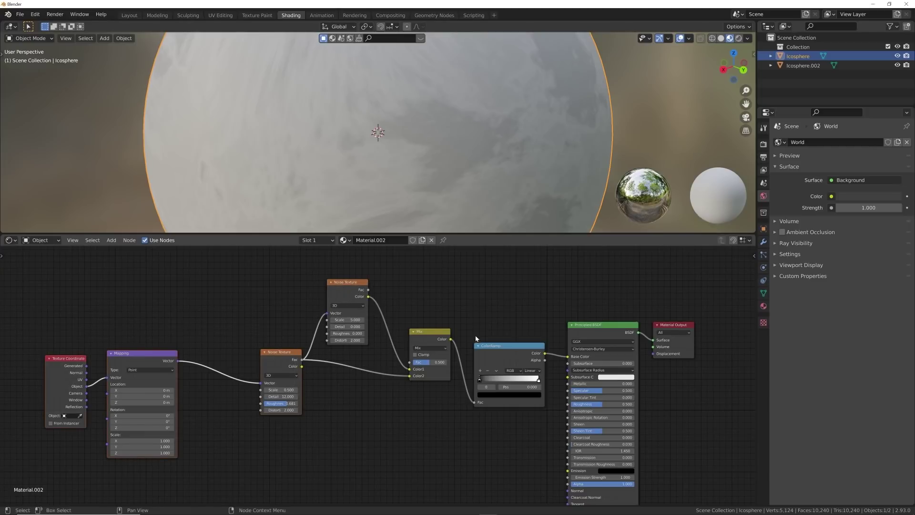
key(g)
click(329, 338)
drag(348, 292, 257, 293)
click(312, 314)
middle_drag(355, 326, 413, 355)
scroll(368, 374, up, 8)
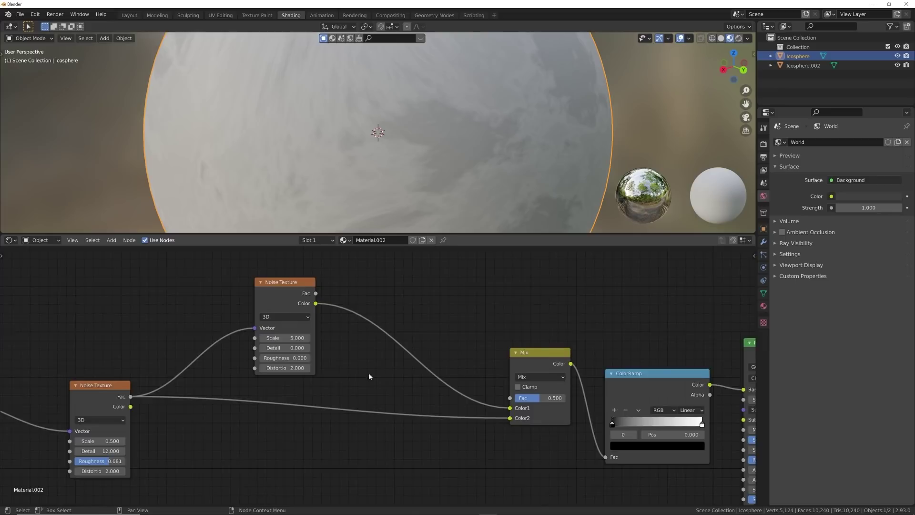
drag(274, 266, 277, 277)
scroll(429, 277, down, 3)
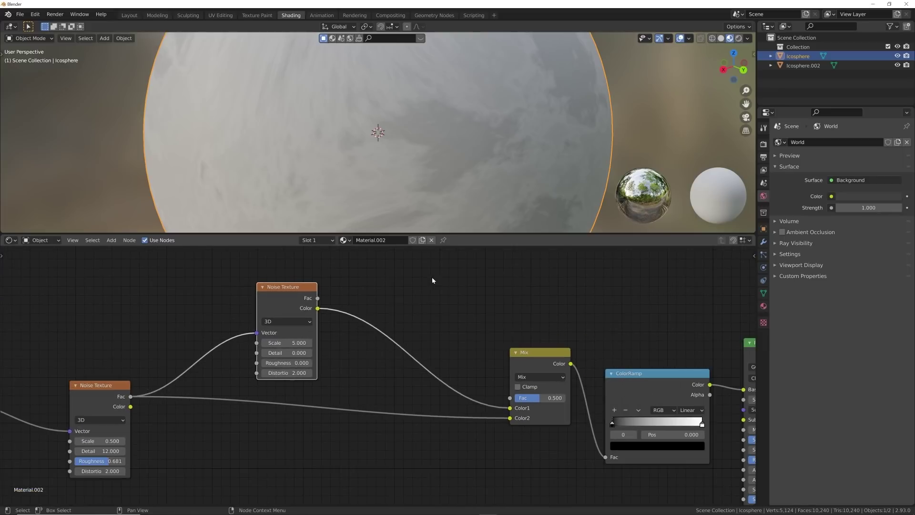
Insert a ColorRamp between the second Noise Texture's Color output and the Mix node's Color1 input.
key(shift+a)
click(433, 276)
text(col)
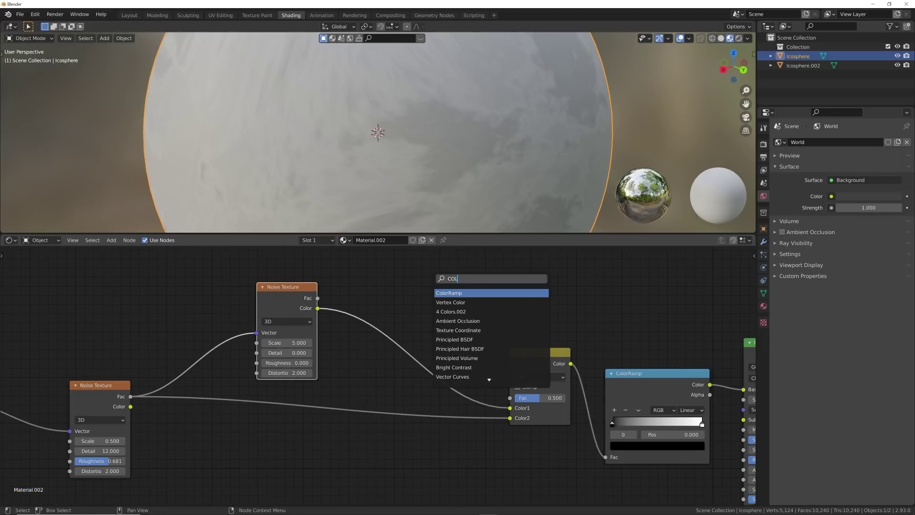
click(445, 292)
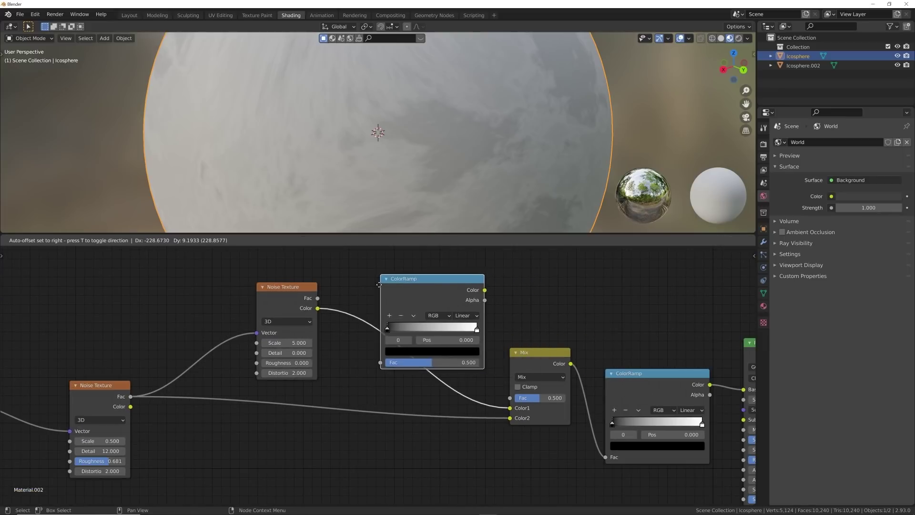
click(365, 280)
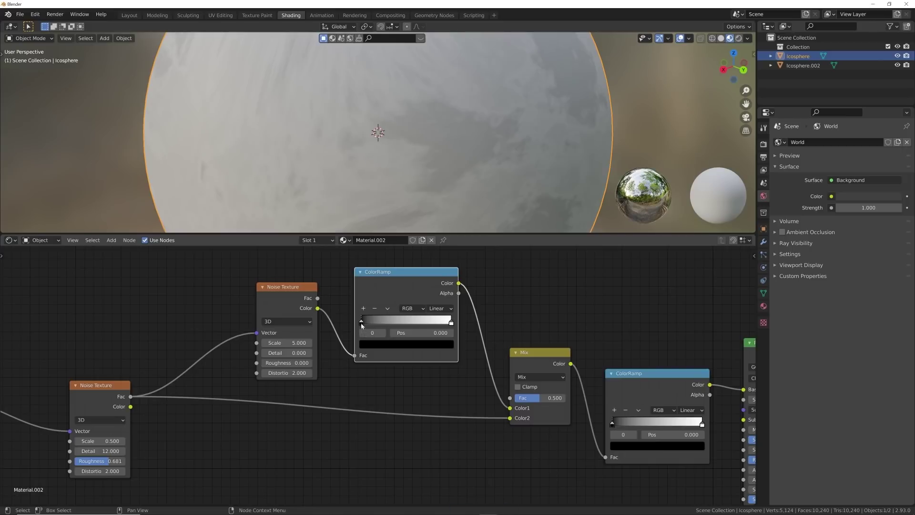
Tighten the new ColorRamp by placing its black stop at 0.382 and pulling the white stop inward, and set the Mix factor to 0.391.
mouse_move(385, 323)
mouse_down()
mouse_move(450, 324)
mouse_move(385, 323)
mouse_move(419, 325)
mouse_move(395, 322)
mouse_up()
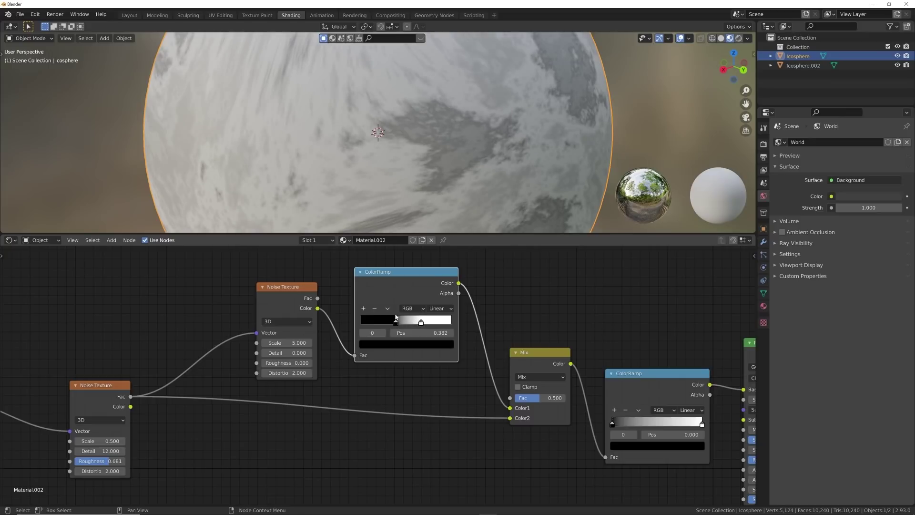
scroll(411, 185, up, 3)
scroll(410, 187, down, 4)
middle_drag(408, 188, 442, 172)
drag(540, 398, 533, 399)
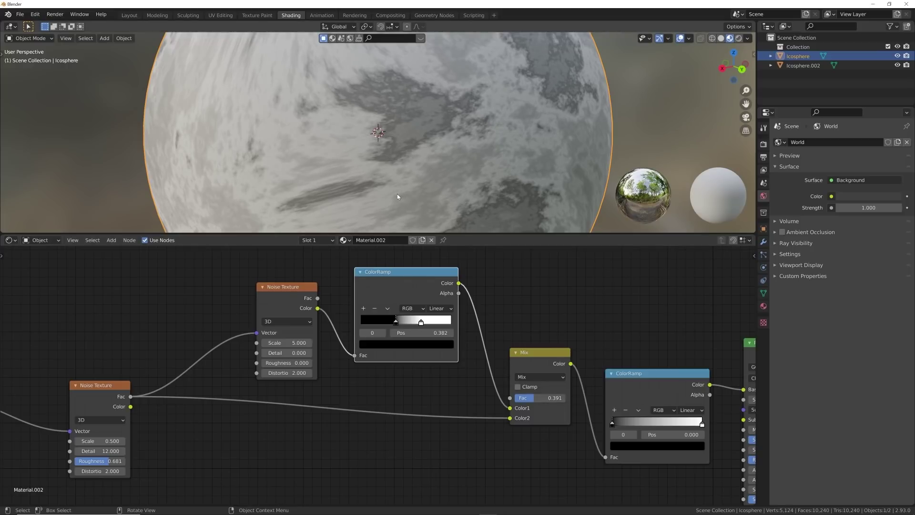
Set the Mapping node's X scale to 4.2 to stretch the noise, and check the pattern on the sphere.
middle_drag(223, 380, 425, 346)
scroll(425, 346, down, 1)
scroll(397, 196, down, 3)
middle_drag(231, 376, 367, 319)
scroll(366, 319, up, 5)
middle_drag(386, 162, 360, 163)
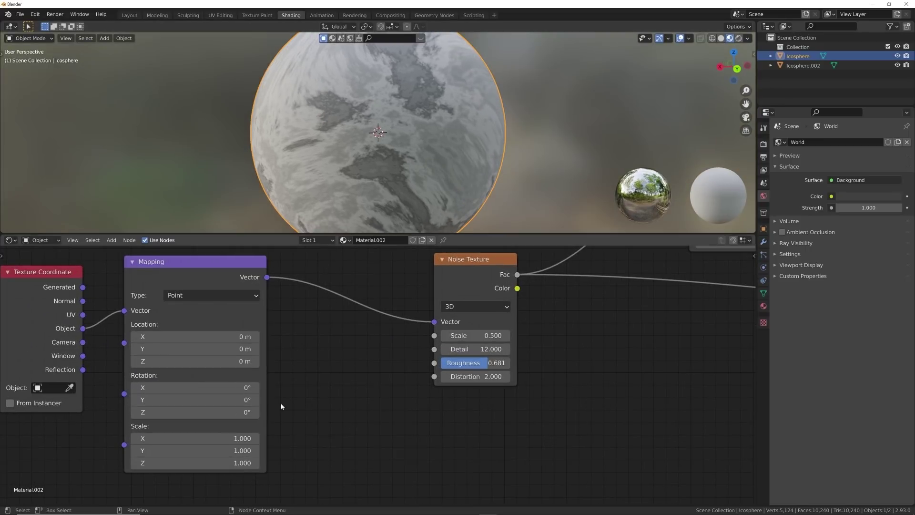
drag(233, 438, 291, 439)
mouse_move(395, 171)
middle_down()
mouse_move(381, 152)
mouse_move(306, 153)
mouse_move(433, 147)
mouse_move(387, 159)
middle_up()
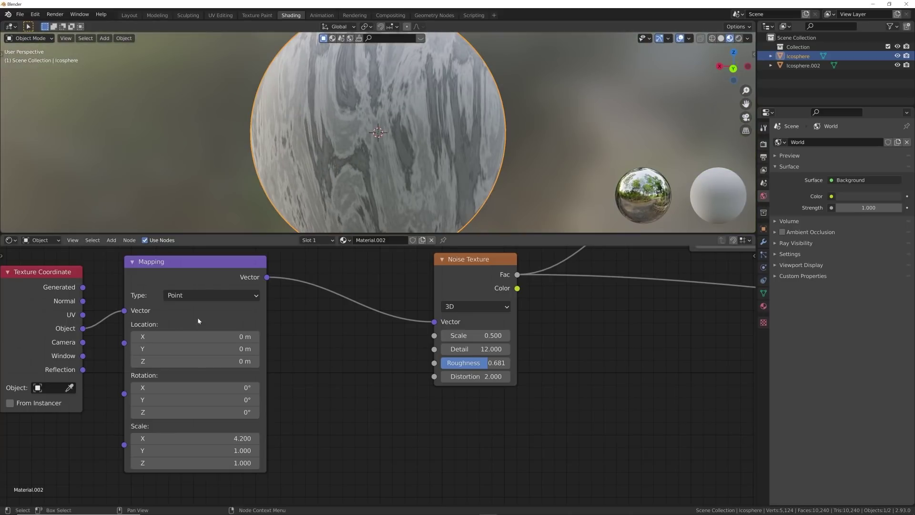
Try an X scale of 1 with a Z scale of 6 on the Mapping node, and undo both changes.
middle_drag(172, 312, 409, 337)
mouse_move(454, 436)
mouse_down()
mouse_move(465, 437)
mouse_move(454, 436)
mouse_up()
key(ctrl+z)
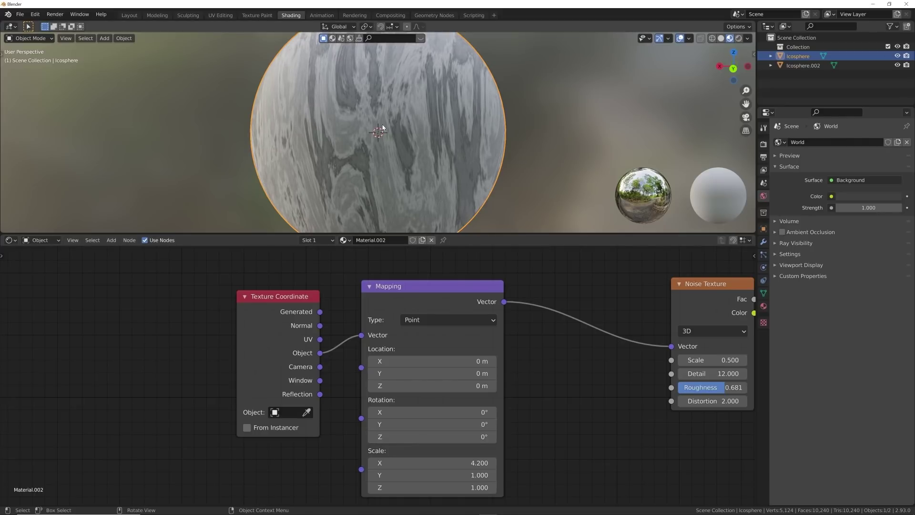
click(477, 463)
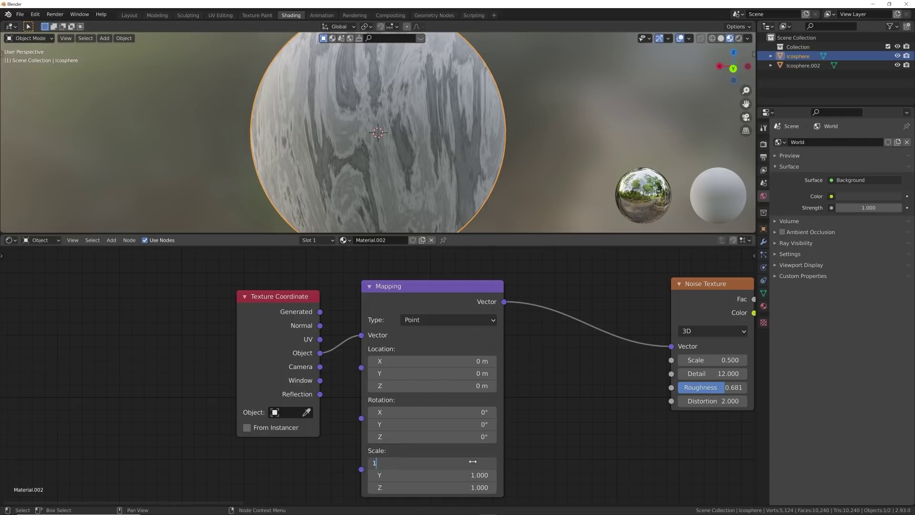
key(Return)
drag(474, 477, 498, 487)
key(ctrl+z)
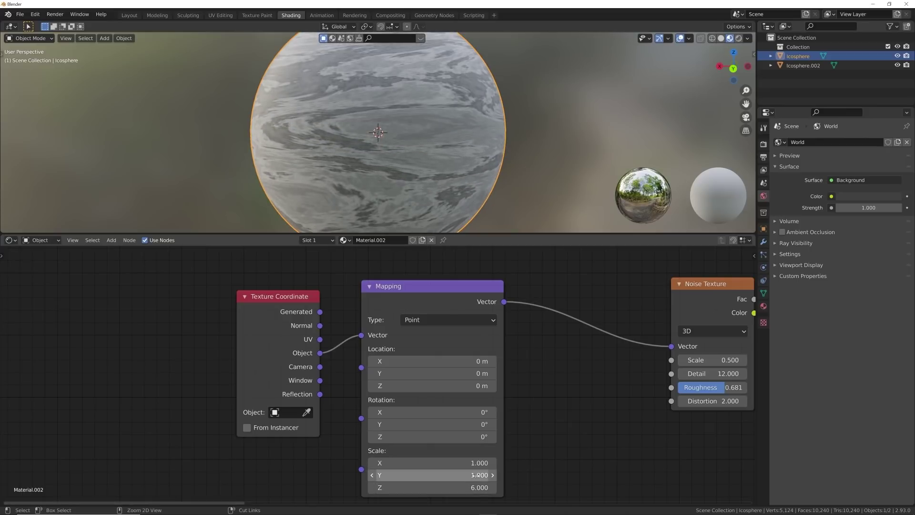
key(ctrl+z)
key(ctrl+z)
Move the Texture Coordinate node farther from the Mapping node and insert a second Mapping node between them.
drag(287, 296, 145, 316)
key(shift+a)
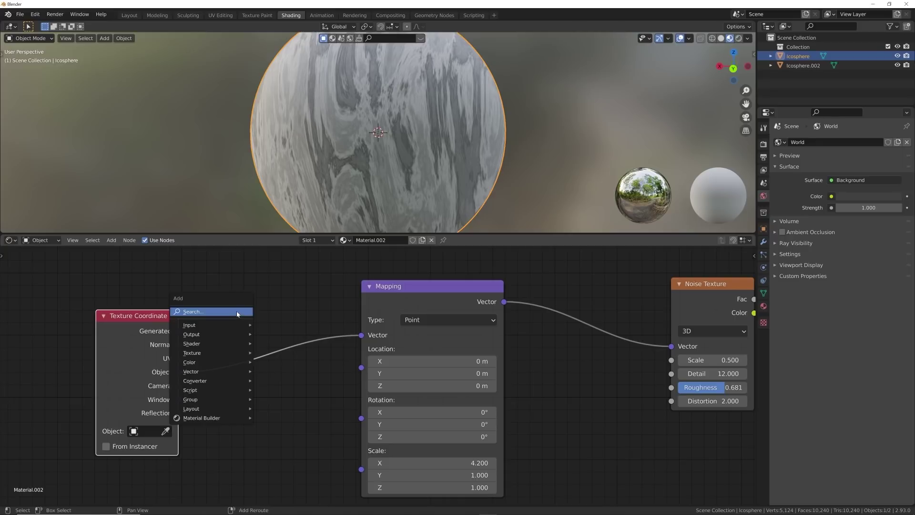
click(237, 313)
text(MAP)
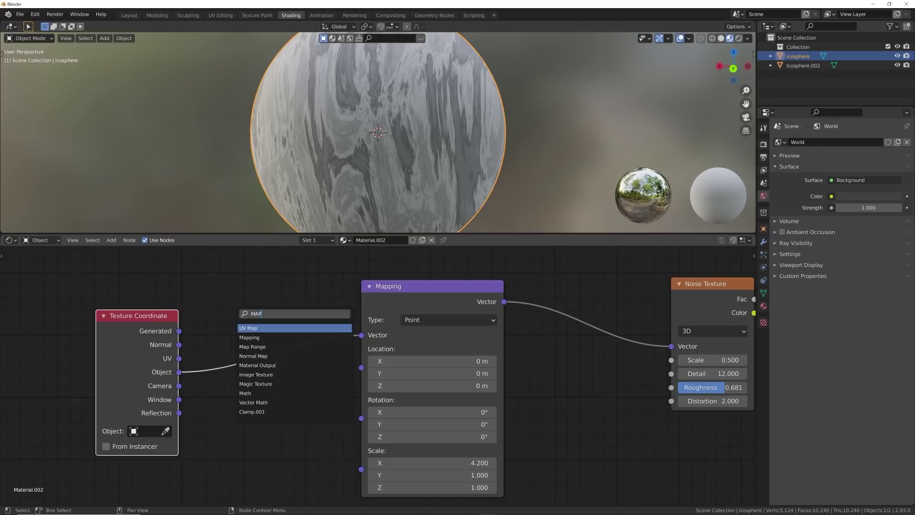
click(254, 338)
click(242, 333)
Try rotating the new Mapping node by 11.4° on Y and also around Z, and undo the rotations.
middle_drag(258, 379, 272, 324)
mouse_move(287, 401)
mouse_down()
mouse_move(295, 402)
mouse_move(257, 402)
mouse_move(290, 402)
mouse_move(262, 414)
mouse_up()
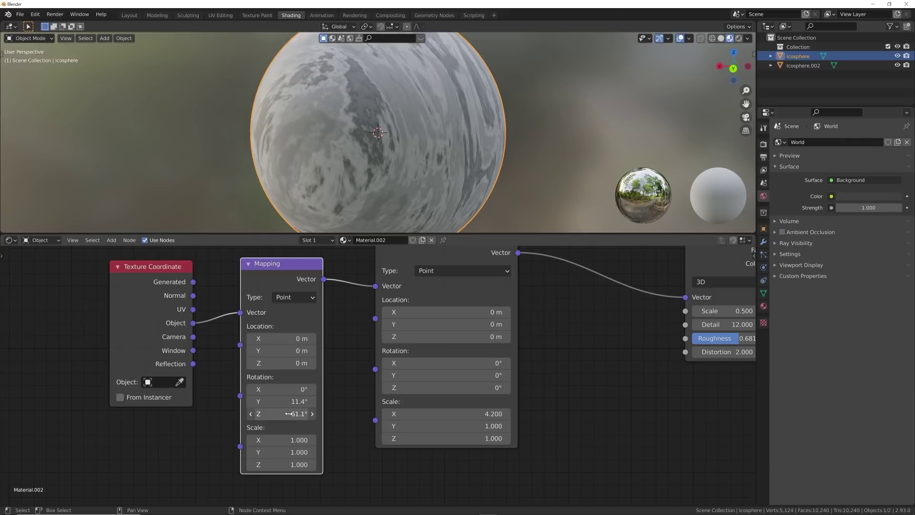
key(ctrl+z)
key(ctrl+z)
Nudge the newly inserted Mapping node upward beside the original Mapping node.
middle_drag(316, 270, 320, 289)
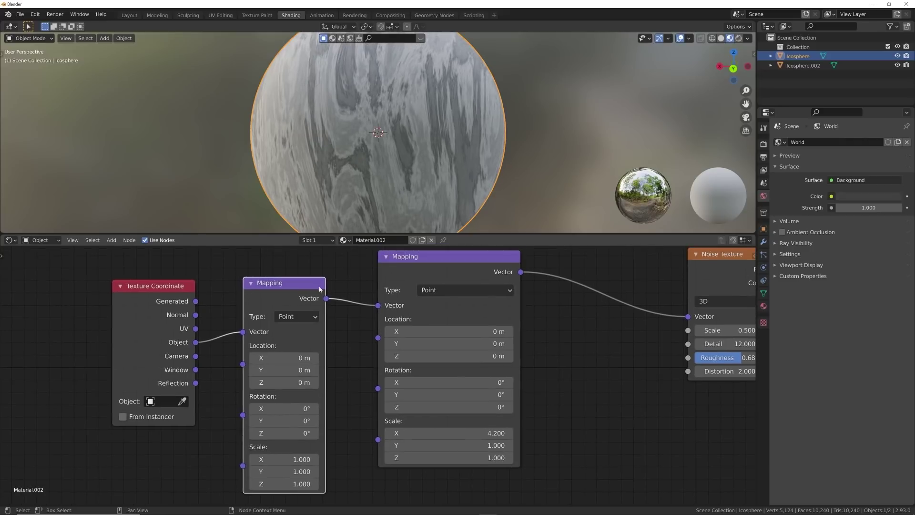
middle_drag(498, 338, 272, 352)
middle_drag(145, 369, 280, 354)
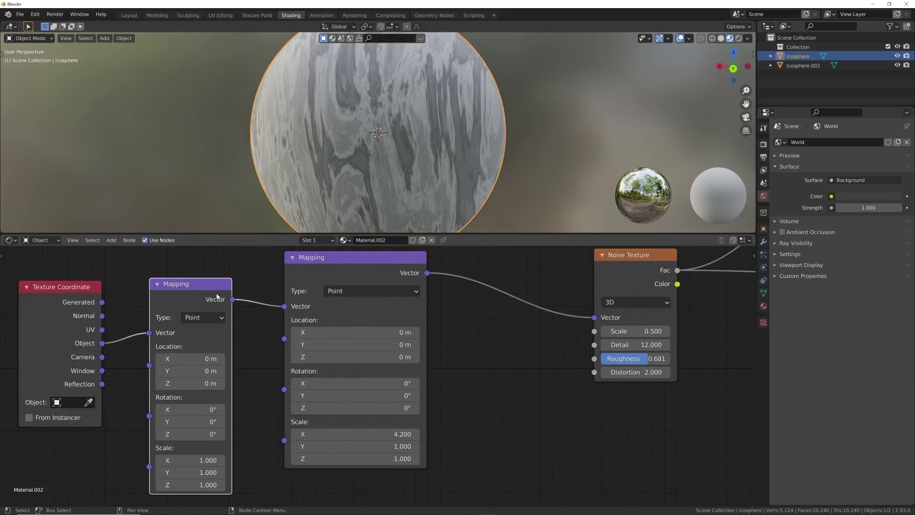
drag(217, 296, 223, 280)
Move the ColorRamp between the Mix node and the Principled BSDF upward, and examine it up close along with the sphere.
middle_drag(487, 370, 331, 406)
scroll(334, 403, down, 4)
middle_drag(701, 296, 324, 368)
scroll(448, 319, up, 4)
scroll(325, 368, down, 4)
middle_drag(501, 354, 329, 375)
drag(500, 365, 509, 302)
scroll(505, 328, up, 4)
middle_drag(521, 332, 384, 386)
scroll(424, 366, up, 5)
mouse_move(395, 155)
middle_down()
mouse_move(338, 163)
mouse_move(392, 158)
middle_up()
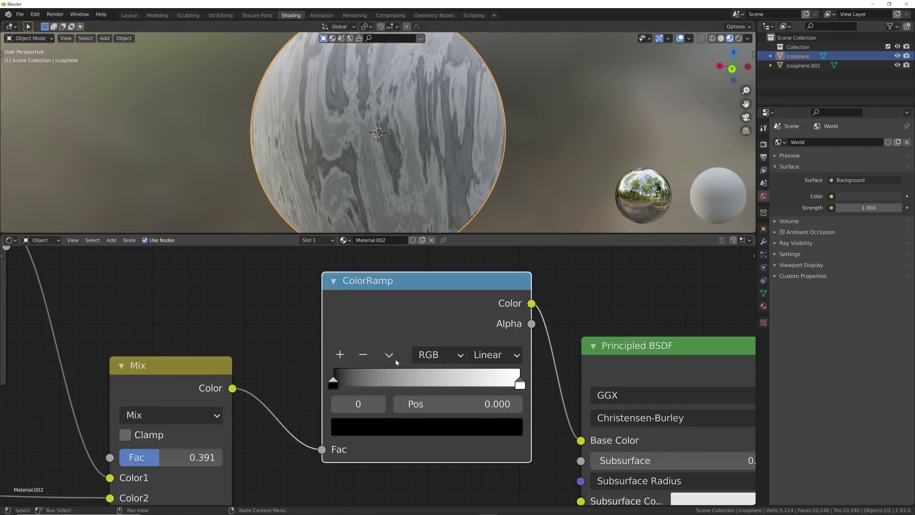
Recolour the white stop of the ColorRamp feeding the Base Color to a light peach-orange.
click(519, 385)
click(451, 428)
mouse_move(391, 263)
mouse_down()
mouse_move(408, 264)
mouse_move(394, 257)
mouse_up()
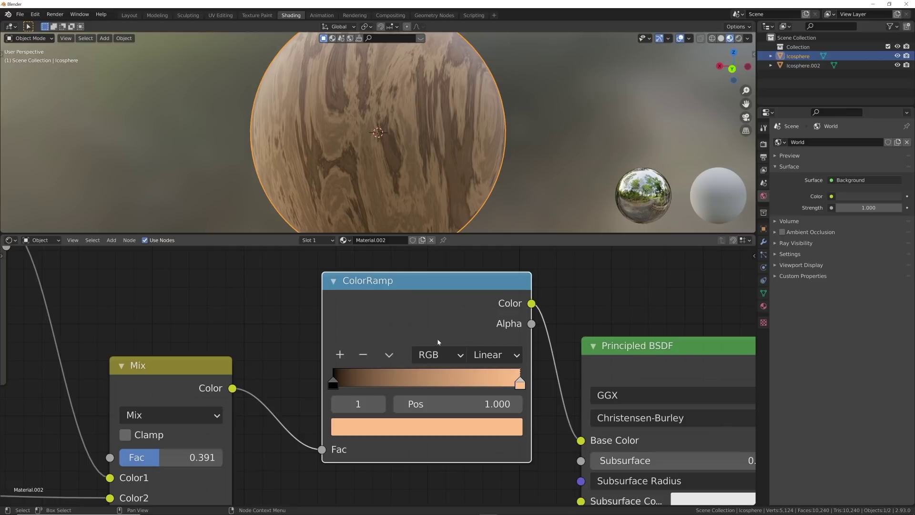
Move the ramp's black stop to about 0.20 and brighten its colour to a very dark reddish brown.
drag(333, 384, 375, 383)
click(384, 426)
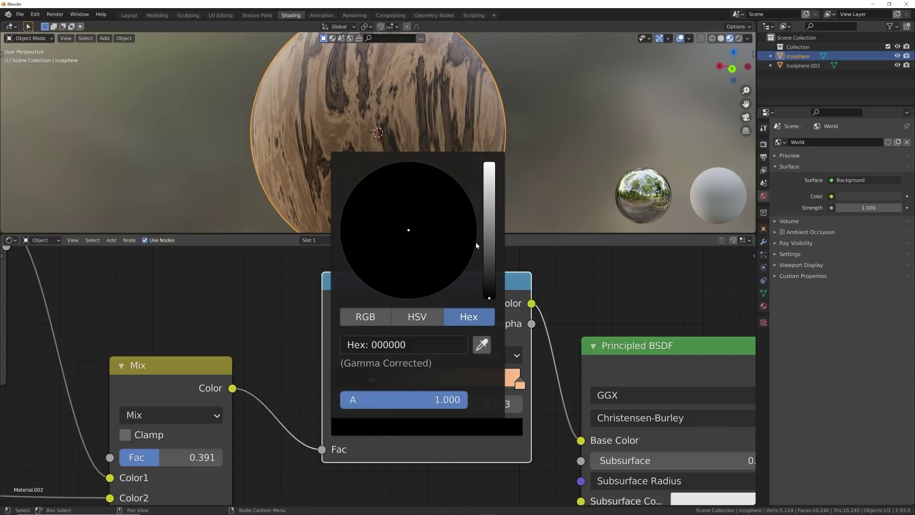
drag(489, 284, 489, 278)
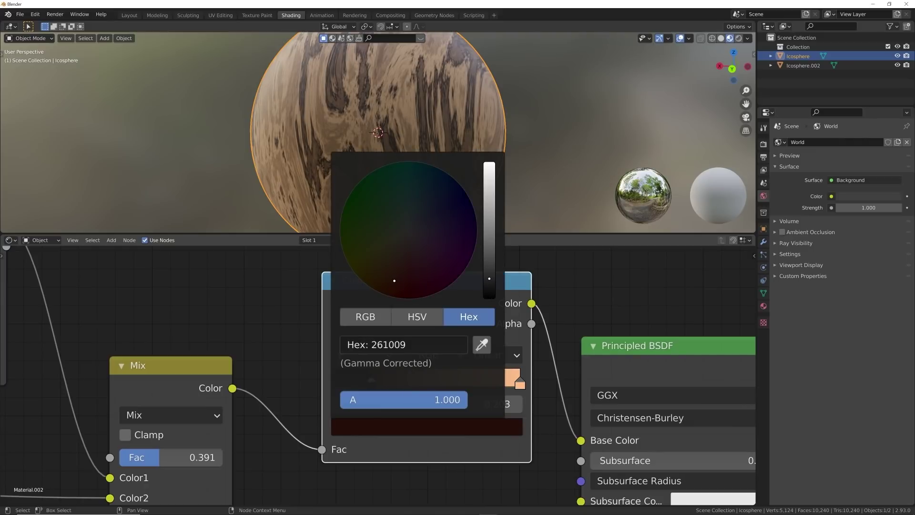
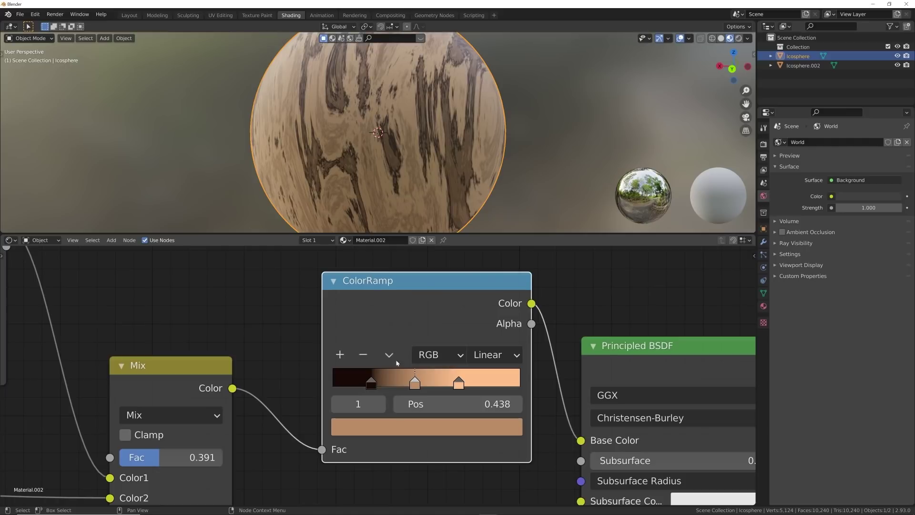
Darken the ramp's middle stop at 0.438 to the brown 856347 and check the sphere up close.
click(438, 431)
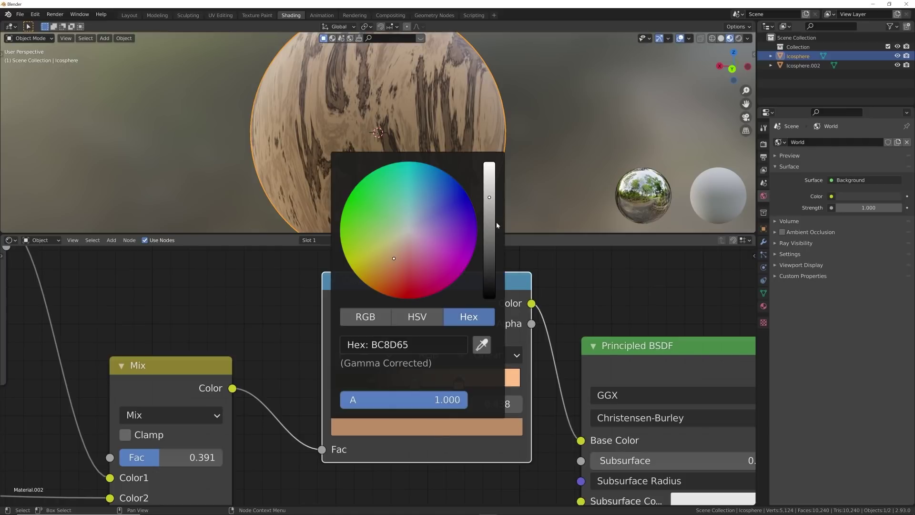
drag(488, 201, 490, 223)
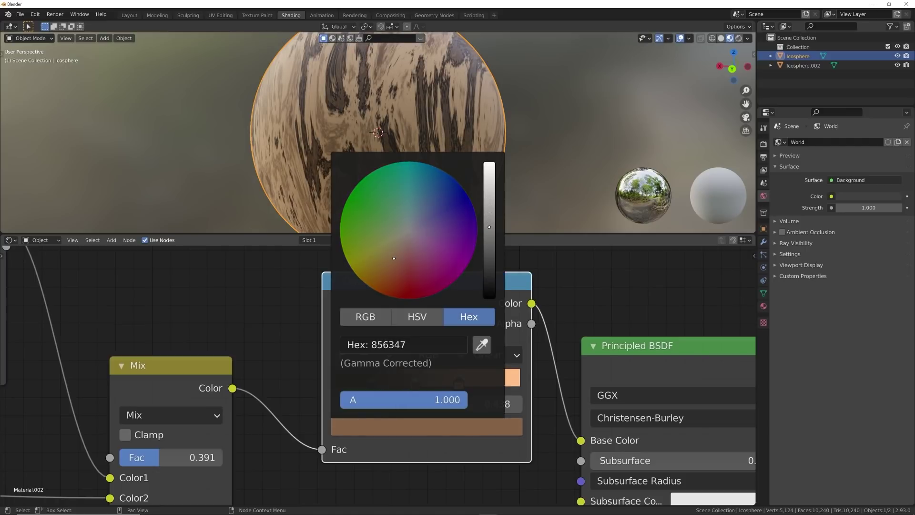
scroll(411, 150, up, 2)
middle_drag(411, 149, 428, 196)
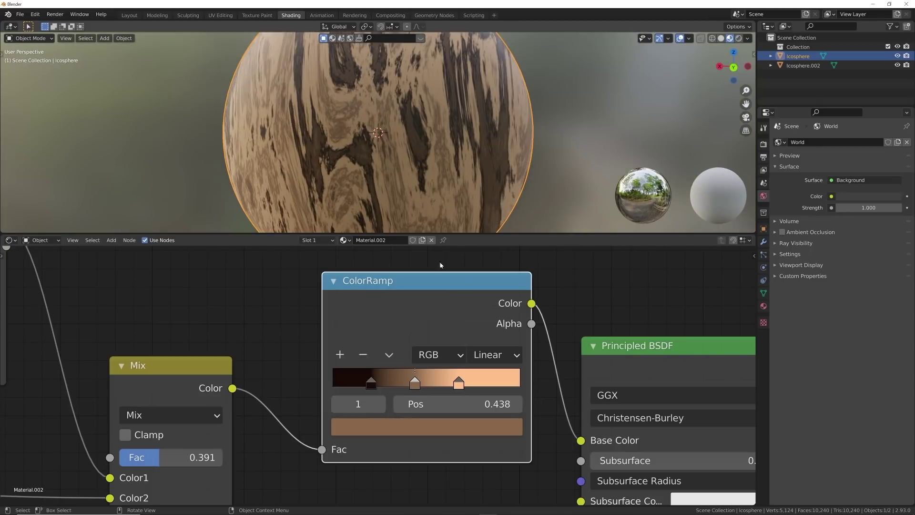
Pull the peach stop inward to about 0.60 and add a fourth, brown stop at position 0.919.
drag(458, 377, 441, 387)
click(411, 381)
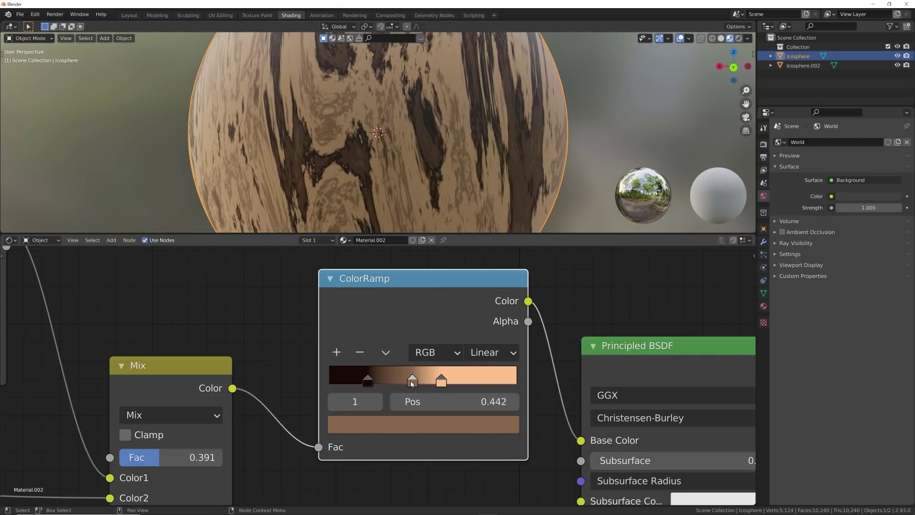
click(337, 352)
drag(387, 374, 504, 387)
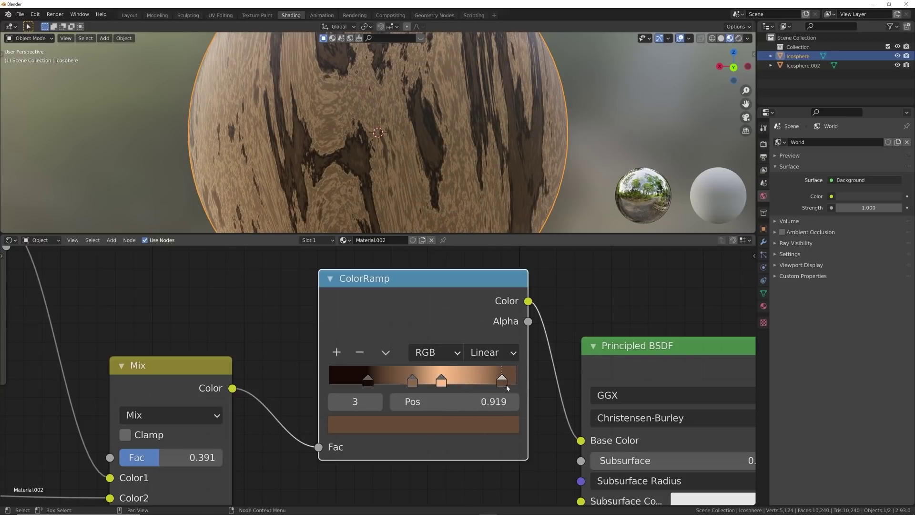
Inspect the sphere's pattern, nudge the ramp's middle brown stop slightly, and move the last brown stop to 0.743.
scroll(439, 155, up, 4)
scroll(440, 155, up, 2)
scroll(453, 115, down, 7)
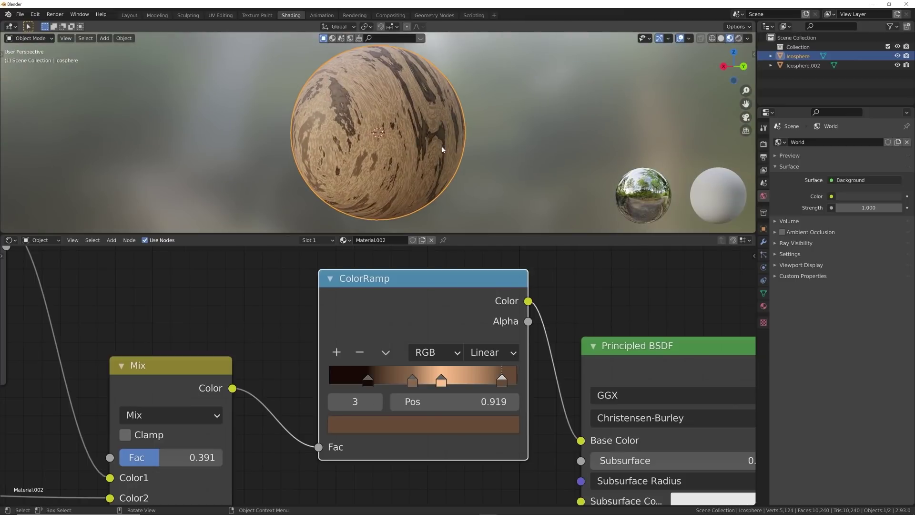
scroll(442, 145, up, 5)
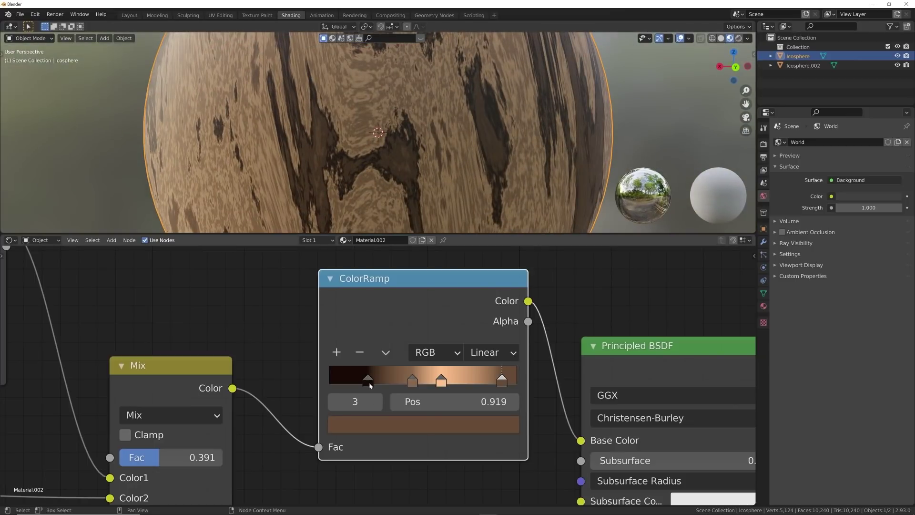
drag(412, 387, 414, 386)
click(432, 385)
drag(497, 384, 465, 386)
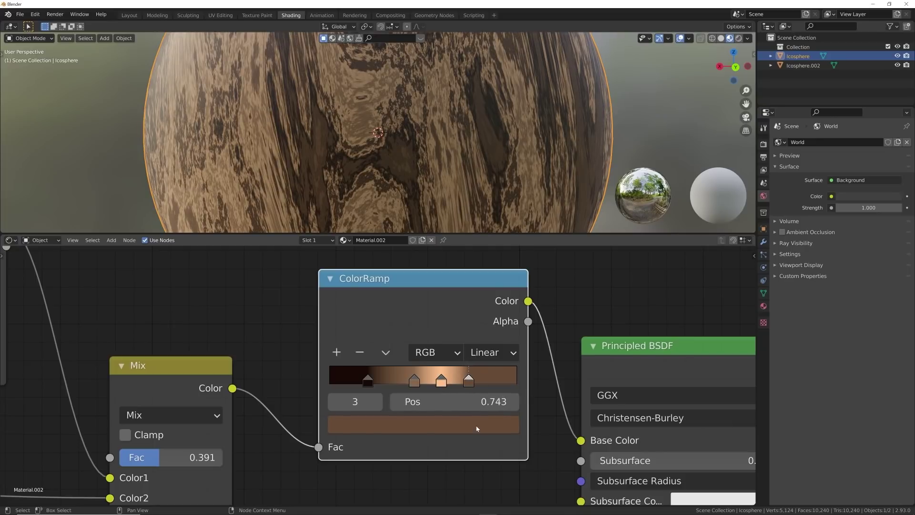
Lighten the ramp's last stop to the brown 90694A and check the sphere from other sides.
click(423, 424)
drag(485, 237, 486, 219)
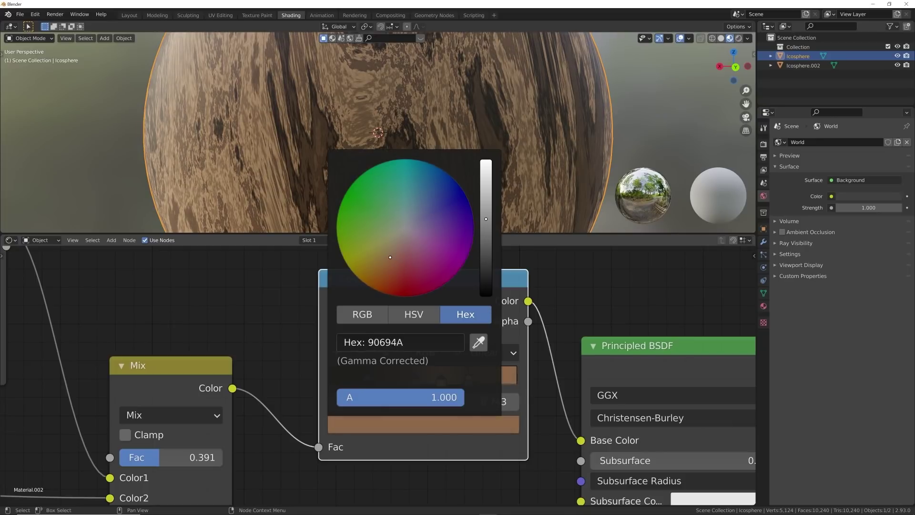
scroll(415, 153, down, 5)
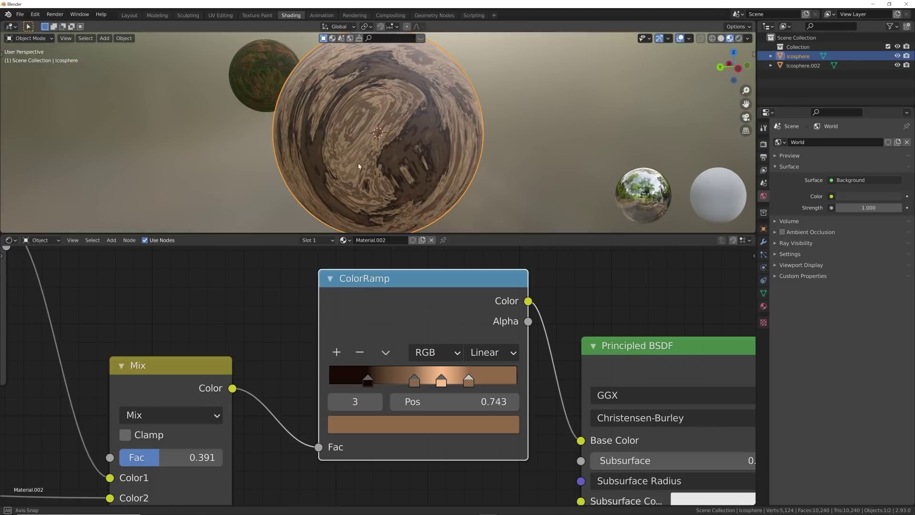
Set the second Noise Texture's scale to 4.52.
scroll(239, 389, down, 2)
middle_drag(239, 389, 382, 374)
middle_drag(205, 343, 317, 353)
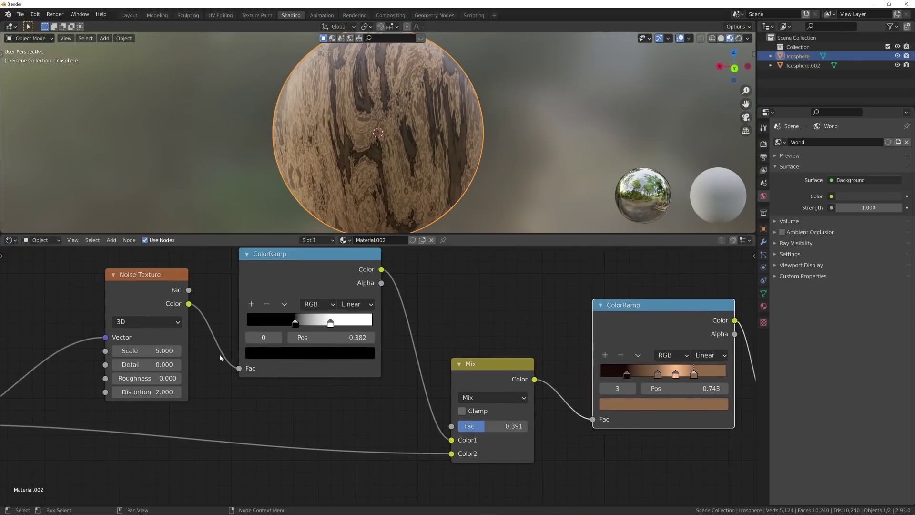
scroll(317, 354, up, 1)
drag(106, 350, 83, 350)
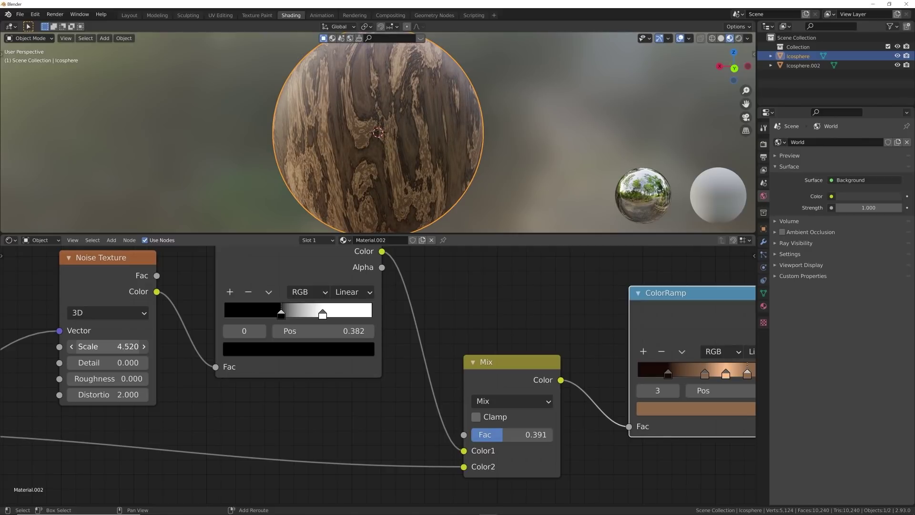
Adjust the brightness of the final ColorRamp's darkest stop, nudge the neighbouring brown stop, and inspect the sphere up close.
middle_drag(629, 387, 525, 384)
click(563, 374)
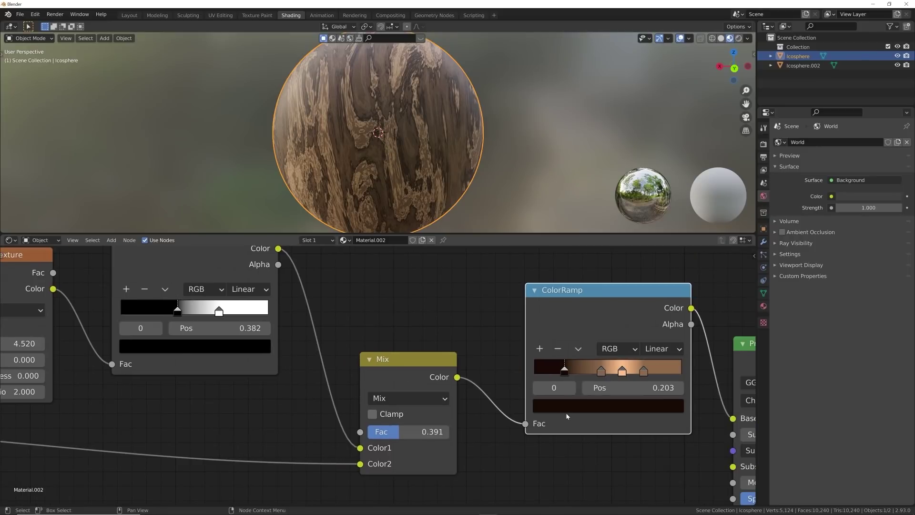
click(596, 410)
drag(659, 295, 658, 295)
drag(575, 372, 599, 374)
scroll(448, 185, down, 3)
middle_drag(505, 180, 435, 172)
scroll(435, 172, up, 4)
scroll(436, 171, up, 3)
Move the black stop of the black-and-white ColorRamp to 0.392 and view the sphere from farther away.
middle_drag(143, 341, 260, 338)
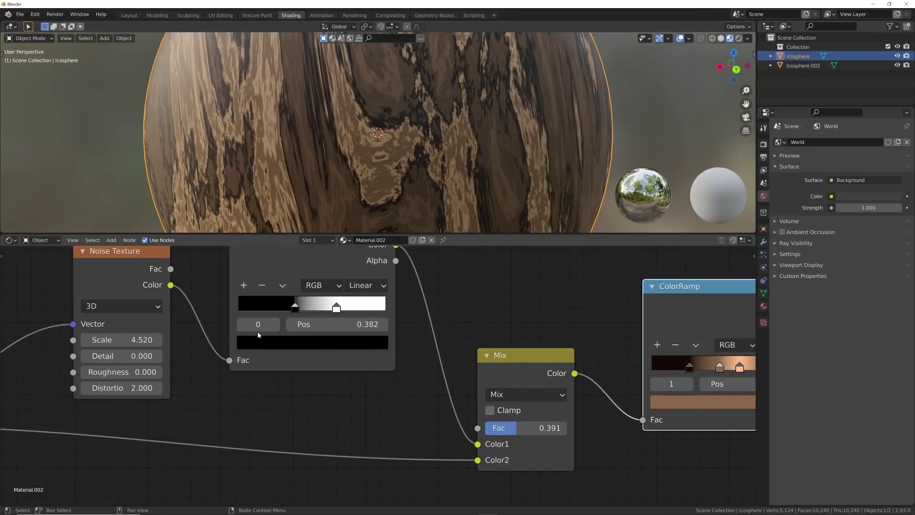
drag(289, 309, 296, 309)
scroll(455, 136, down, 4)
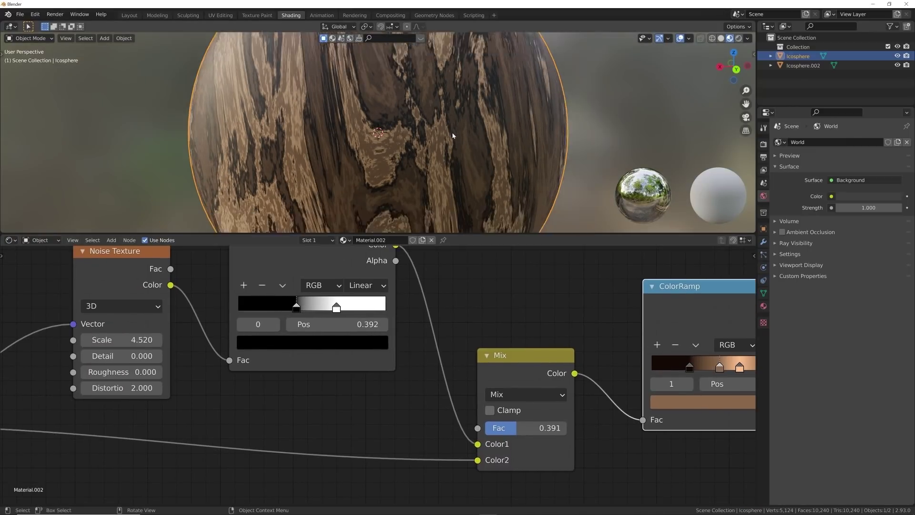
Darken the lightest tan stop of the final ColorRamp to about C5946B and check the sphere from another side.
middle_drag(455, 136, 367, 143)
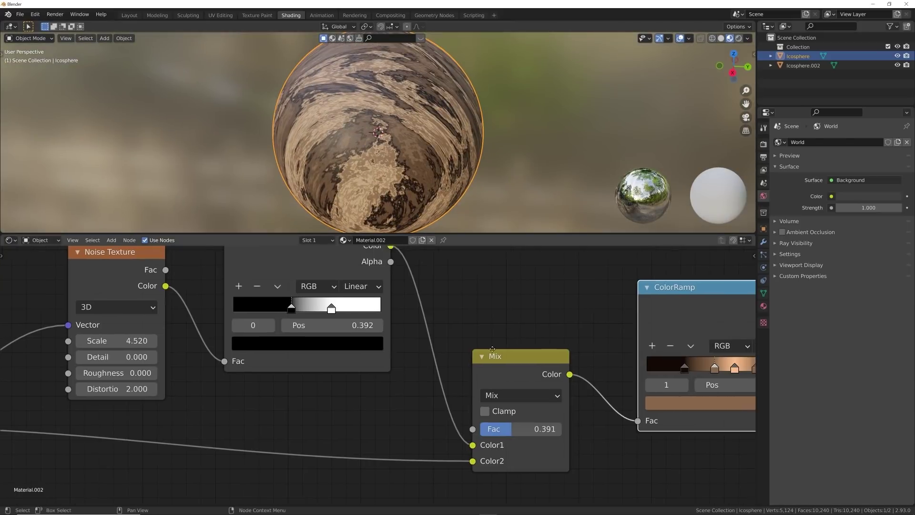
middle_drag(599, 342, 339, 356)
middle_drag(448, 175, 372, 176)
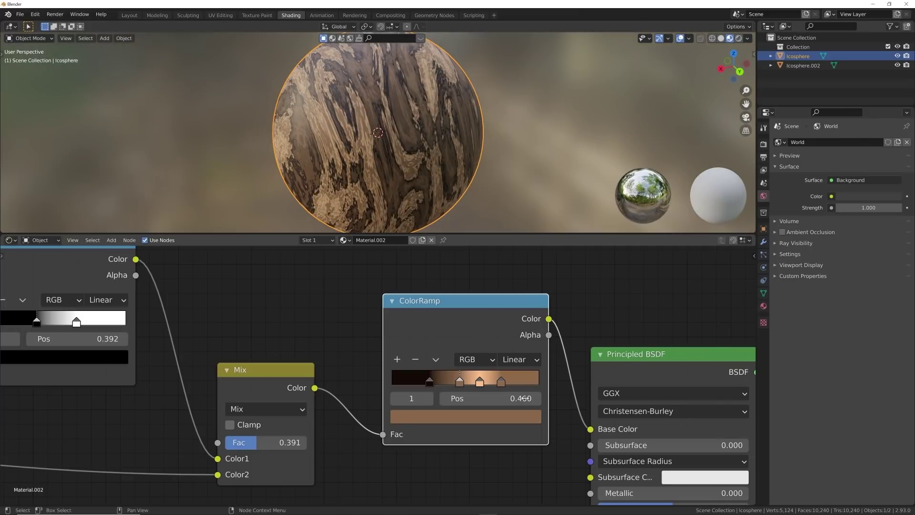
click(487, 384)
click(495, 419)
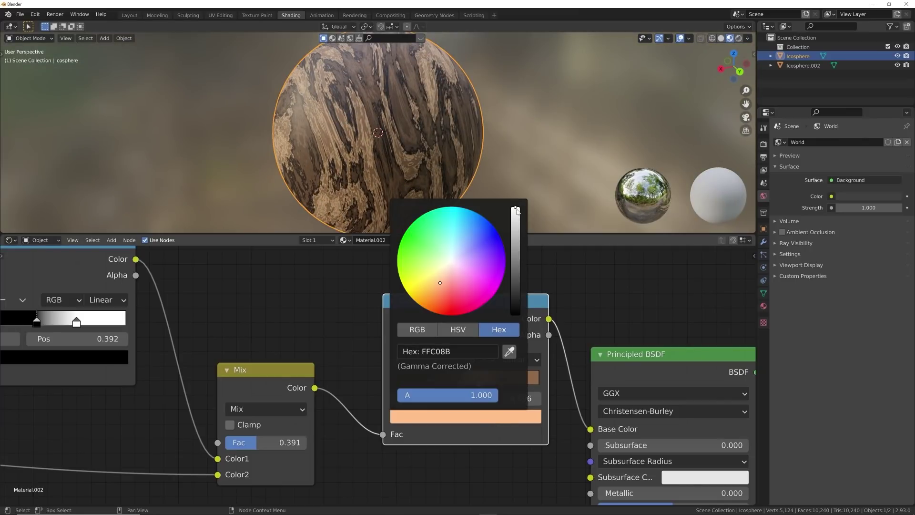
drag(515, 211, 516, 228)
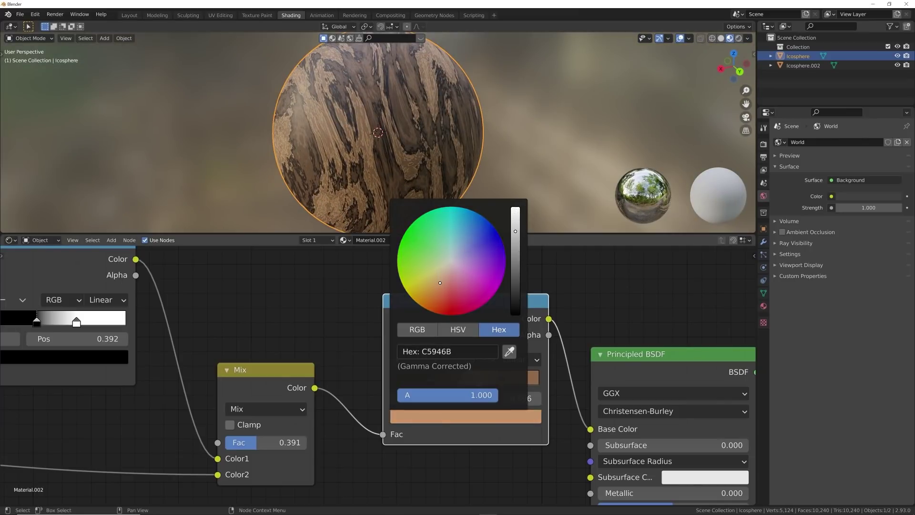
middle_drag(185, 151, 383, 167)
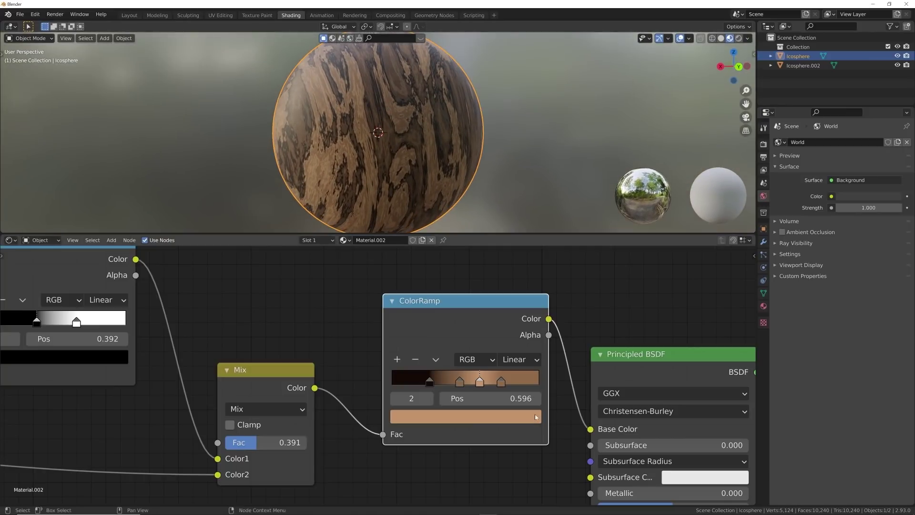
Add a Bump node beside the lower inputs of the Principled BSDF.
scroll(503, 433, down, 7)
middle_drag(502, 433, 475, 350)
middle_drag(470, 437, 479, 400)
key(shift+a)
click(419, 365)
text(BUM)
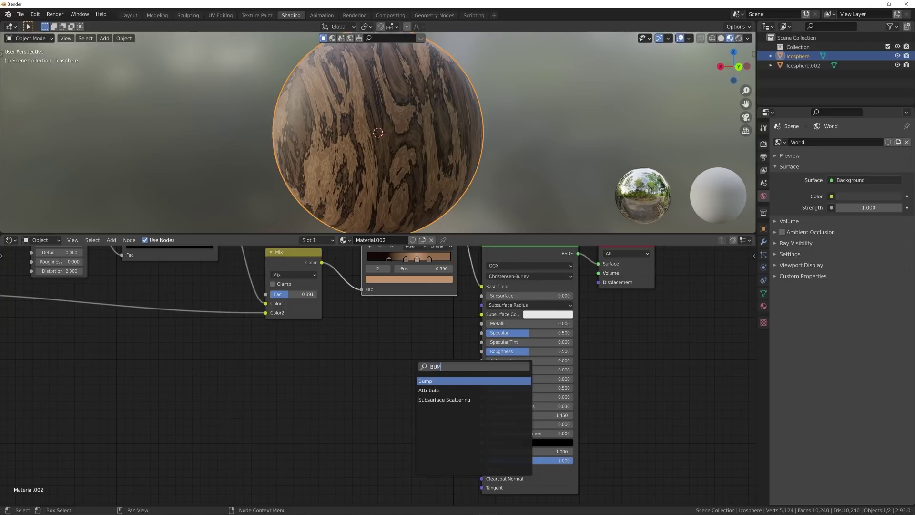
key(Return)
click(375, 422)
Add a ColorRamp node in front of the Bump node.
key(shift+a)
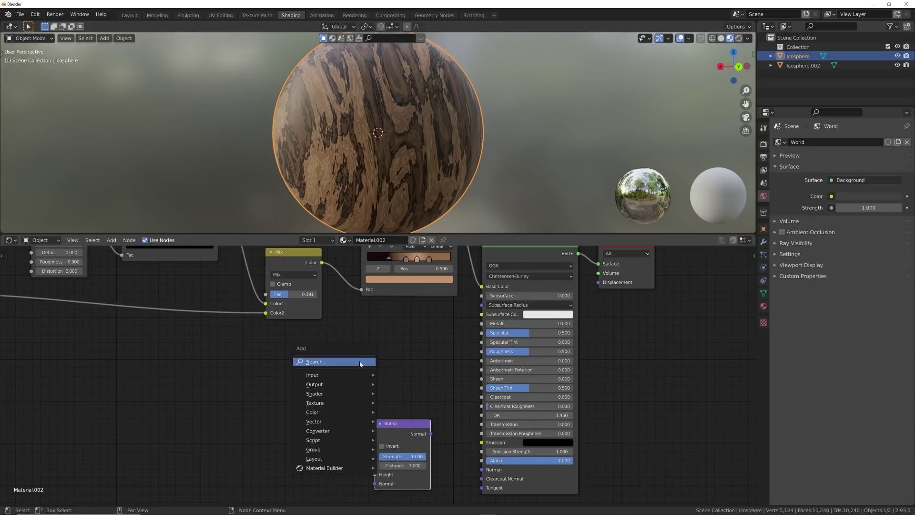
click(362, 364)
text(COL)
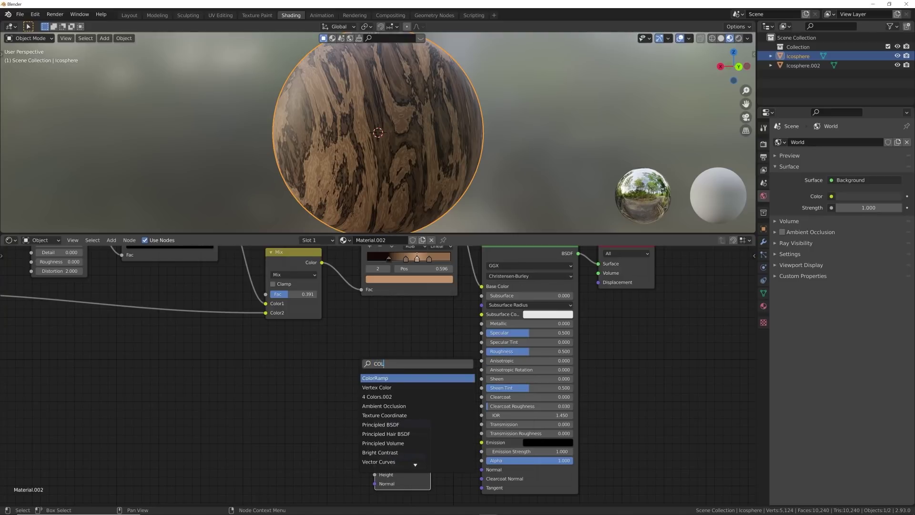
key(Return)
click(286, 436)
Feed the Mix colour into the new ColorRamp, its colour into the Bump height, and the Bump normal into the Principled BSDF.
scroll(365, 289, down, 2)
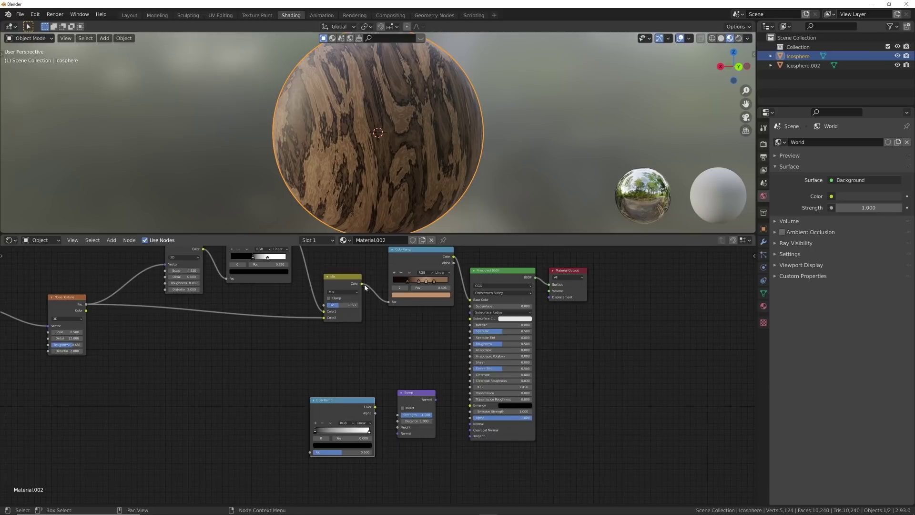
drag(363, 284, 309, 454)
scroll(380, 431, up, 2)
drag(373, 425, 387, 431)
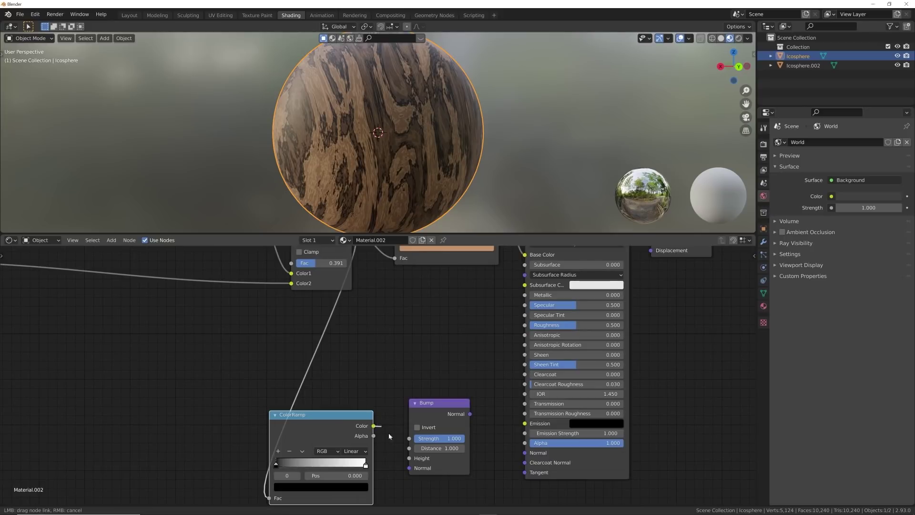
drag(406, 461, 408, 459)
drag(471, 413, 525, 453)
Move the white stop of the bump's ColorRamp to 0.368 and reduce the Bump strength to 0.552.
scroll(416, 111, up, 4)
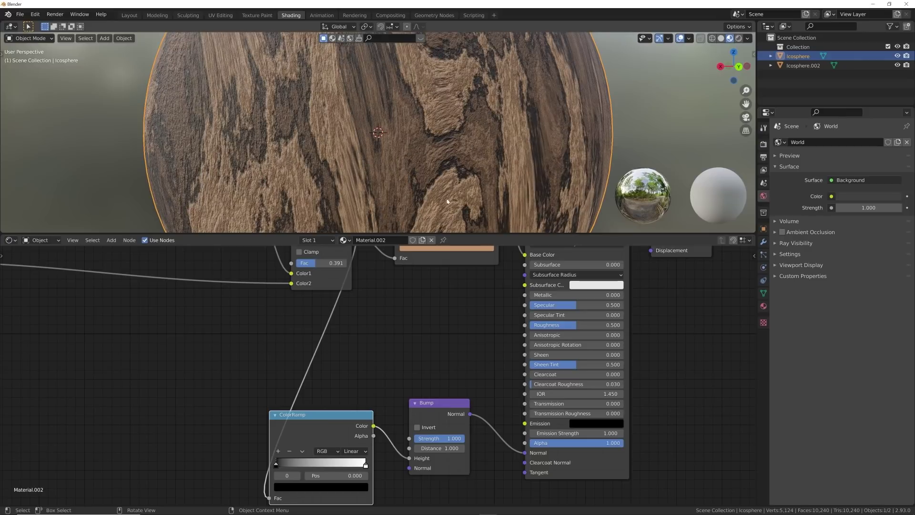
scroll(472, 348, up, 5)
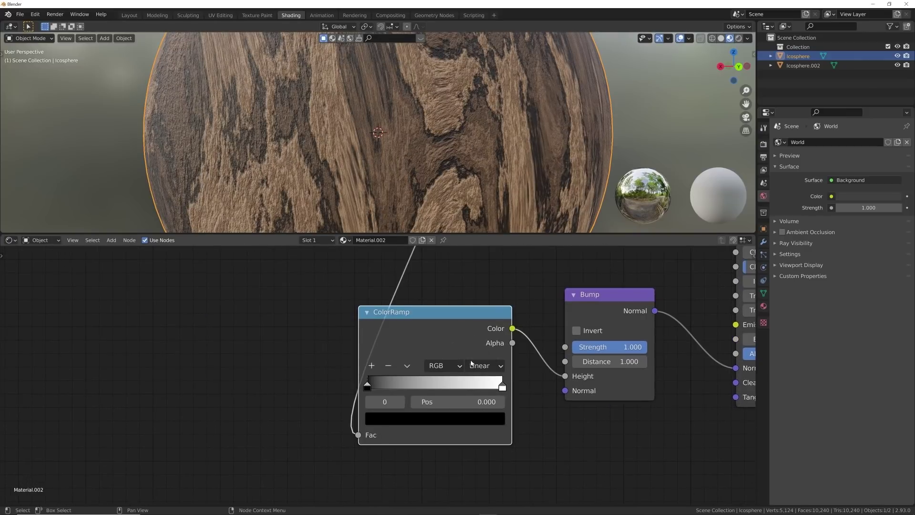
scroll(512, 382, up, 2)
key(g)
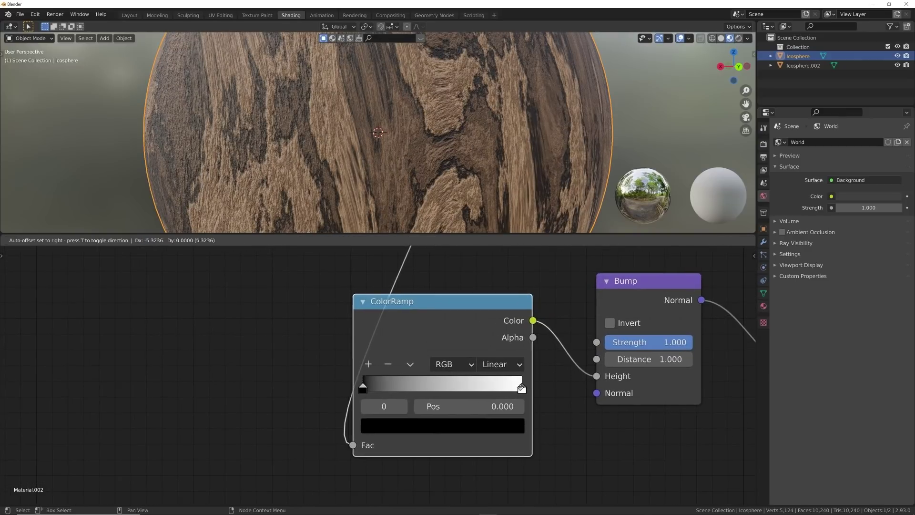
click(486, 386)
drag(489, 390, 385, 395)
scroll(462, 124, down, 3)
middle_drag(405, 122, 455, 145)
scroll(452, 143, up, 2)
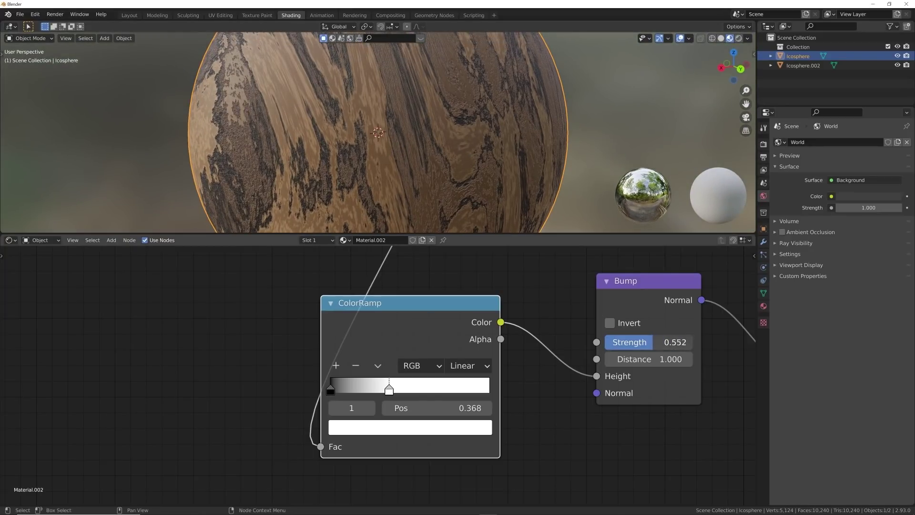
Set the Bump strength to 0.606 and preview the deselected sphere in rendered shading before returning to material preview.
key(alt+a)
click(740, 39)
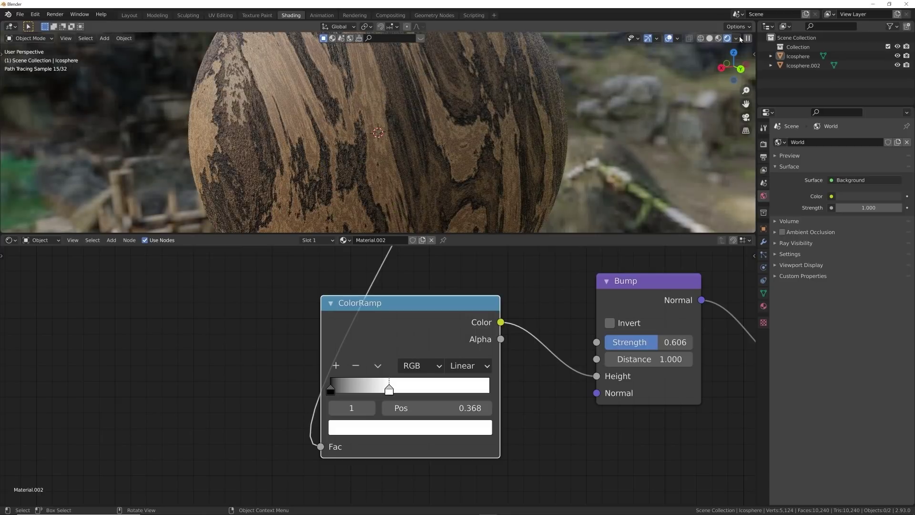
mouse_move(421, 134)
middle_down()
mouse_move(500, 136)
mouse_move(397, 124)
mouse_move(386, 114)
mouse_move(440, 114)
middle_up()
scroll(470, 135, up, 4)
scroll(397, 124, down, 2)
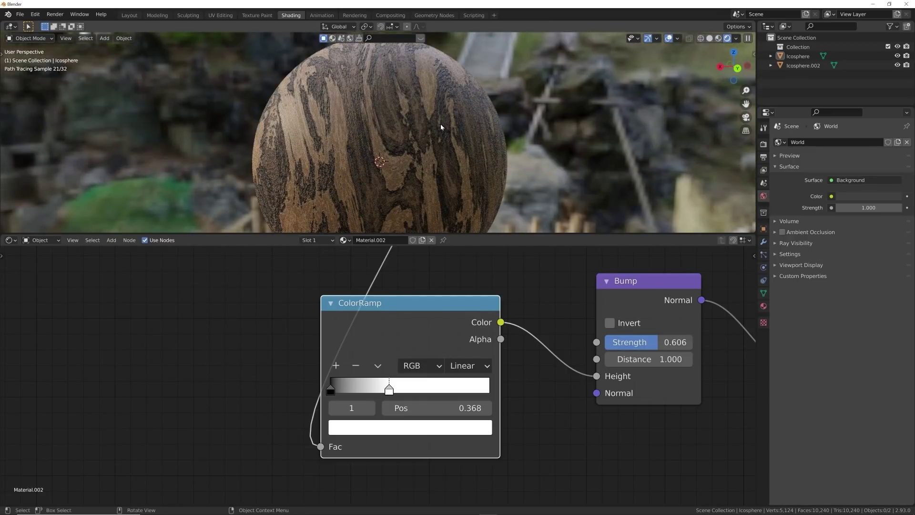
click(719, 38)
Shift all nodes from the Texture Coordinate through the Mix node away from the shader to make room.
scroll(521, 302, down, 5)
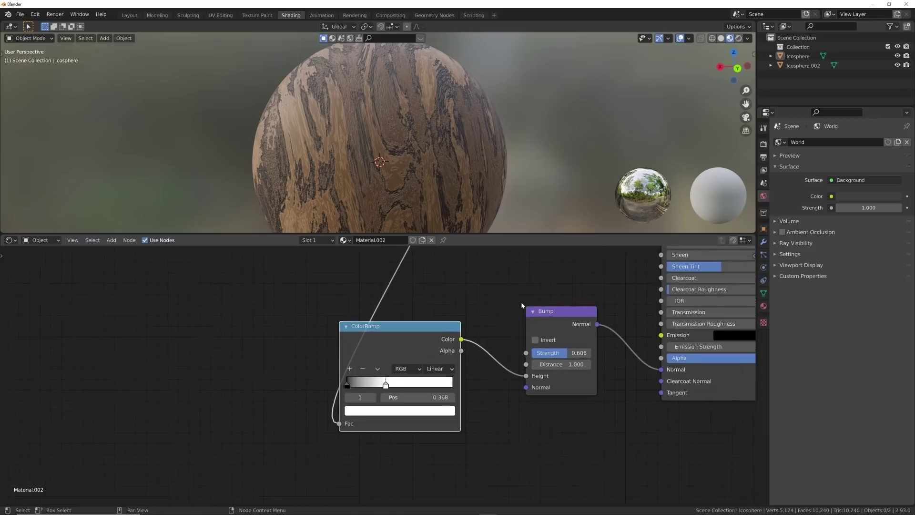
scroll(409, 328, down, 2)
drag(376, 270, 20, 370)
scroll(308, 319, down, 2)
scroll(307, 318, down, 2)
drag(72, 302, 370, 361)
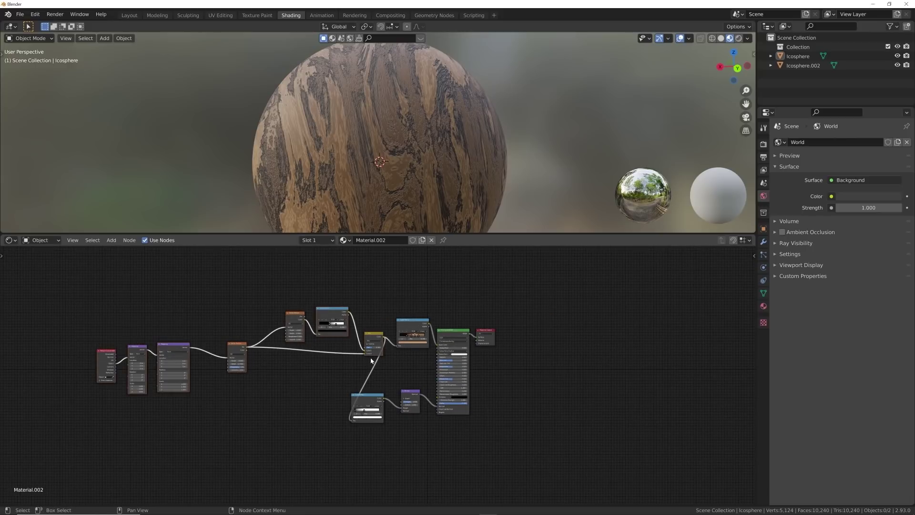
key(g)
click(308, 352)
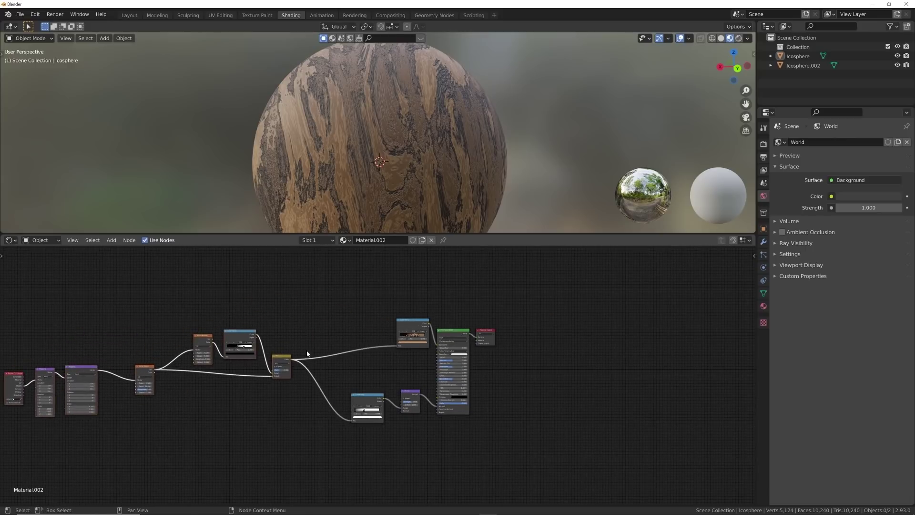
Add another ColorRamp node between the Mix node and the Principled BSDF, above the bump's ramp.
scroll(353, 402, up, 2)
scroll(353, 403, up, 3)
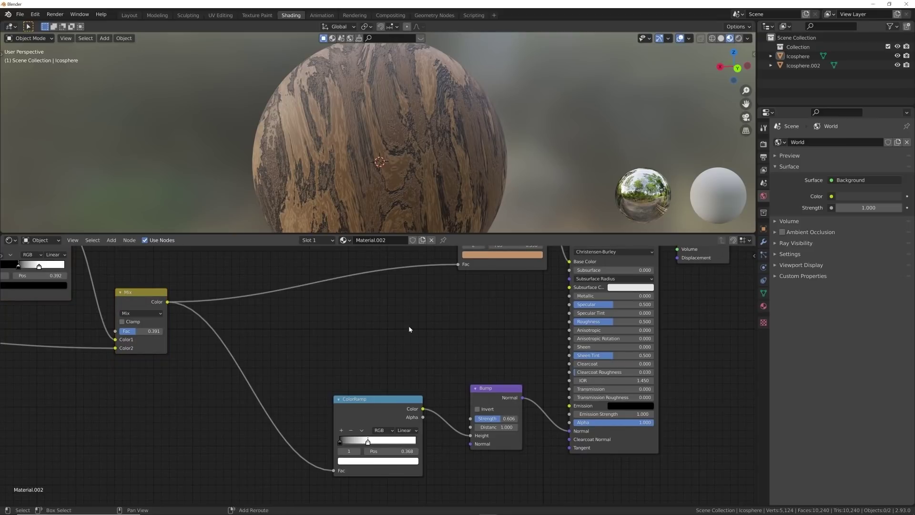
key(shift+a)
text(COL)
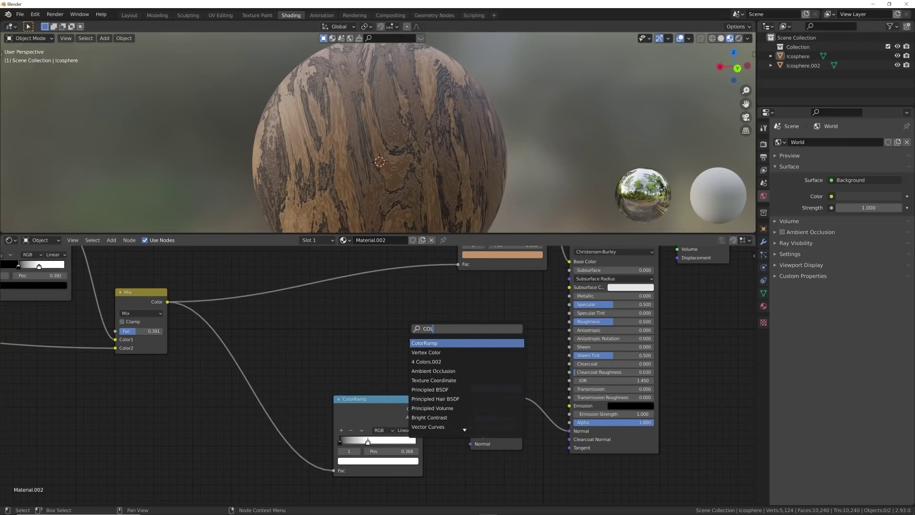
key(Return)
click(420, 304)
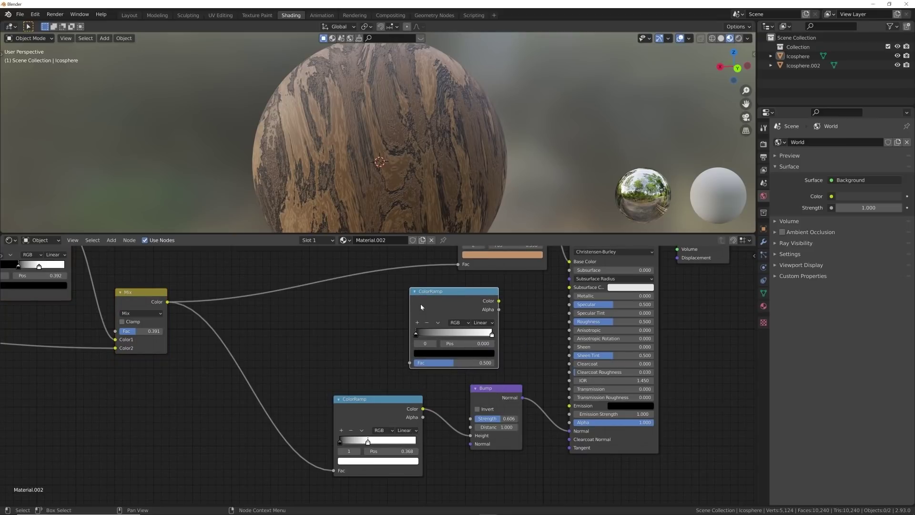
Connect the Mix colour to the new ColorRamp's factor and the ramp's colour to the Principled BSDF's Roughness.
drag(168, 302, 416, 365)
drag(167, 303, 410, 363)
drag(499, 302, 568, 322)
Move the roughness ramp's black stop to 0.287 and pull its white stop inward to tighten the gradient.
scroll(508, 317, up, 2)
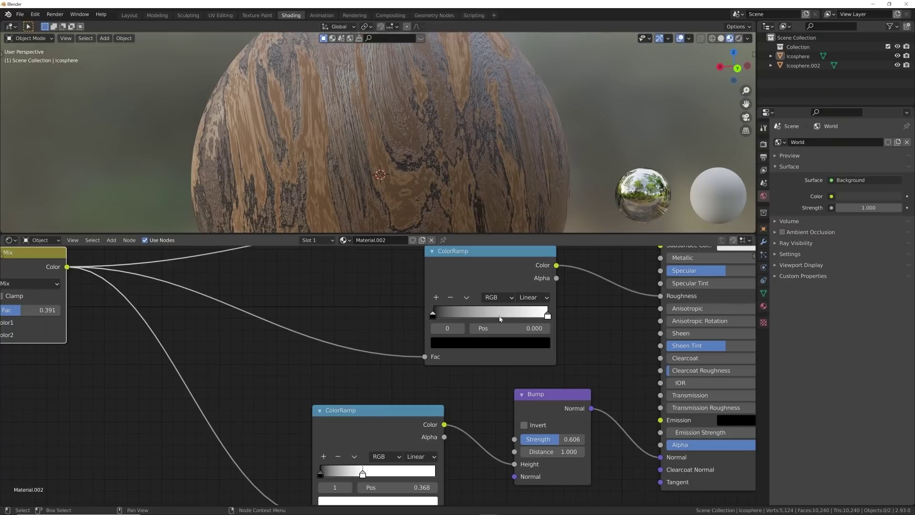
drag(432, 316, 482, 316)
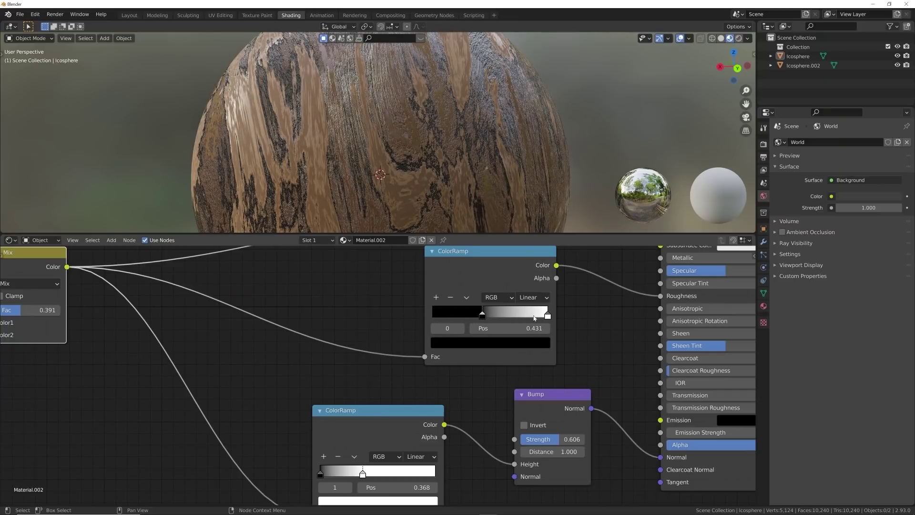
drag(546, 315, 466, 318)
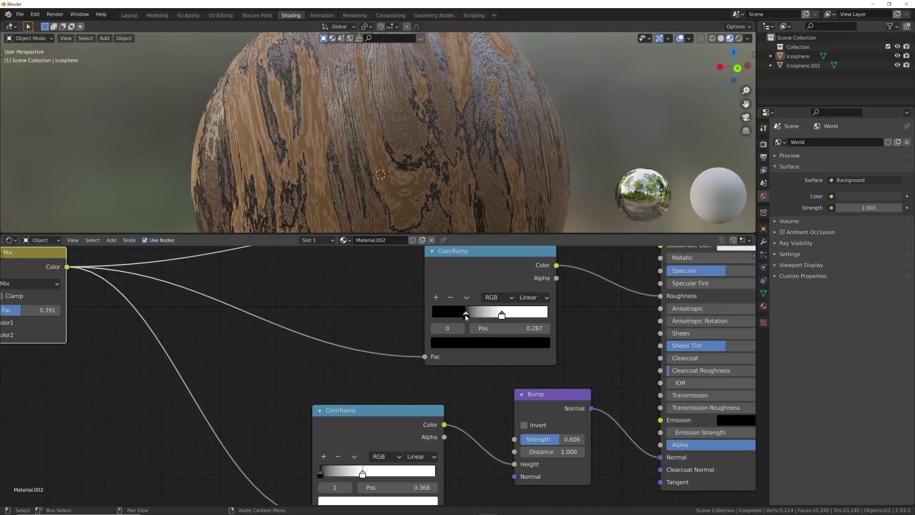
Lighten the roughness ramp's black stop to the grey 999999 and inspect the surface up close.
click(468, 342)
drag(531, 227, 529, 212)
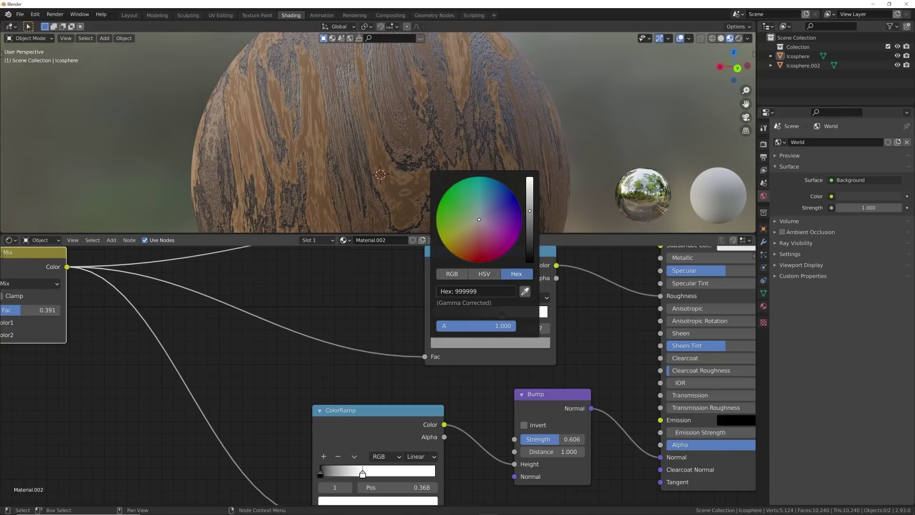
scroll(488, 168, up, 4)
scroll(488, 168, down, 2)
shift+middle_drag(426, 136, 438, 151)
Move the roughness ramp's white stop to 0.475 and check the sphere from farther away.
click(501, 315)
mouse_move(499, 319)
mouse_down()
mouse_move(476, 318)
mouse_move(488, 318)
mouse_up()
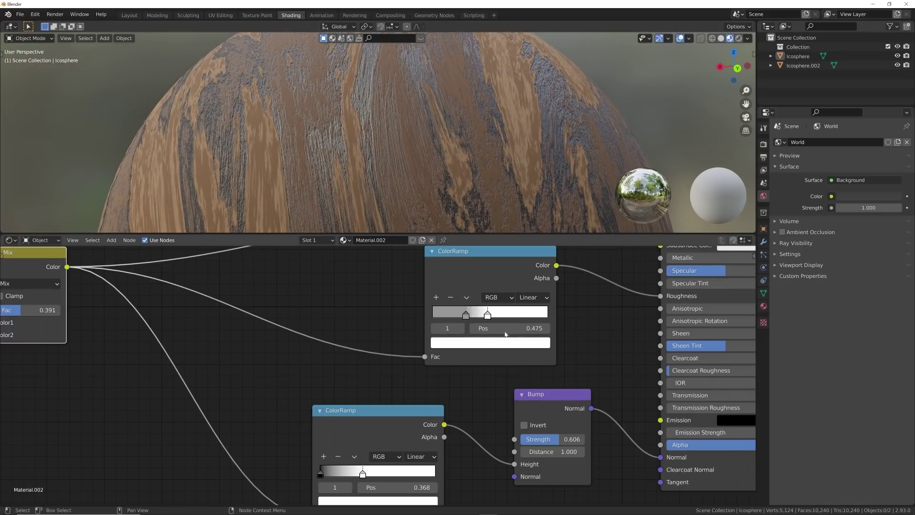
scroll(484, 148, down, 3)
middle_drag(485, 149, 495, 170)
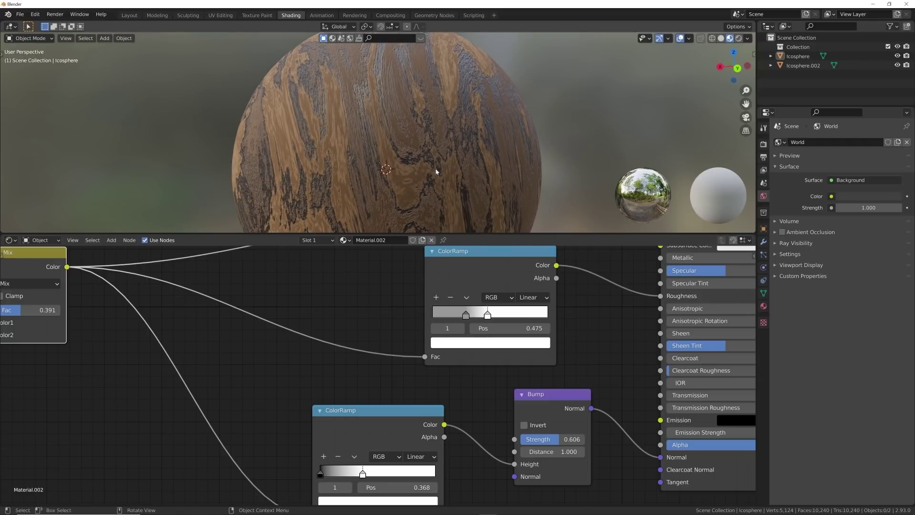
Lower the Principled BSDF's Specular to 0.252 and inspect the sphere from several angles.
drag(725, 271, 690, 270)
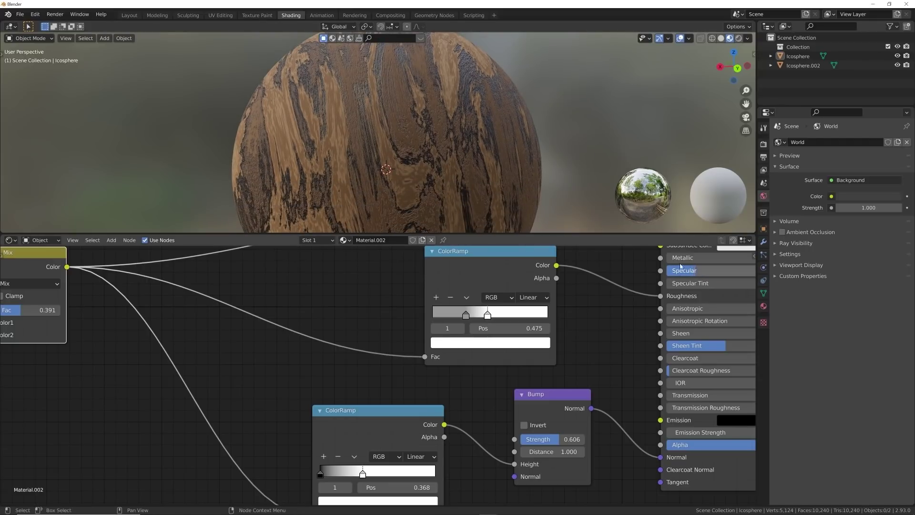
scroll(402, 181, down, 2)
middle_drag(401, 182, 414, 153)
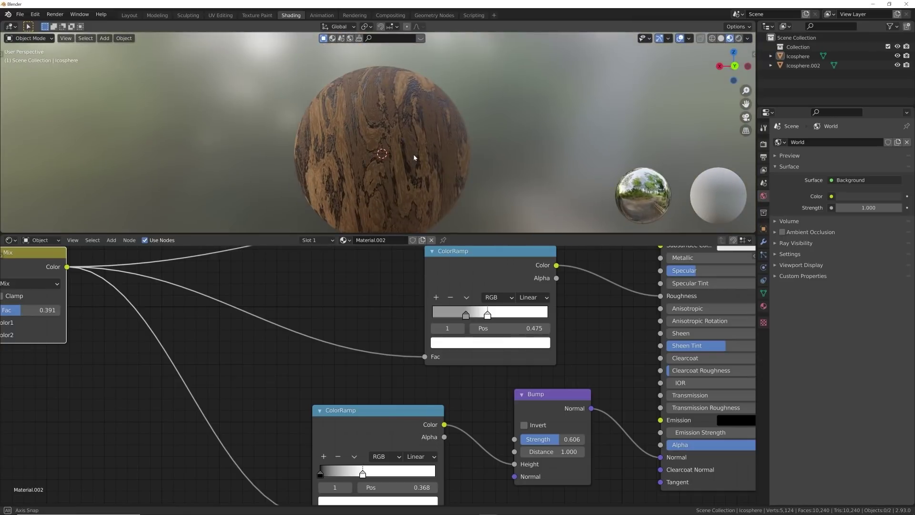
scroll(447, 384, down, 3)
middle_drag(447, 384, 428, 402)
middle_drag(425, 181, 455, 191)
scroll(465, 171, up, 3)
scroll(455, 191, down, 1)
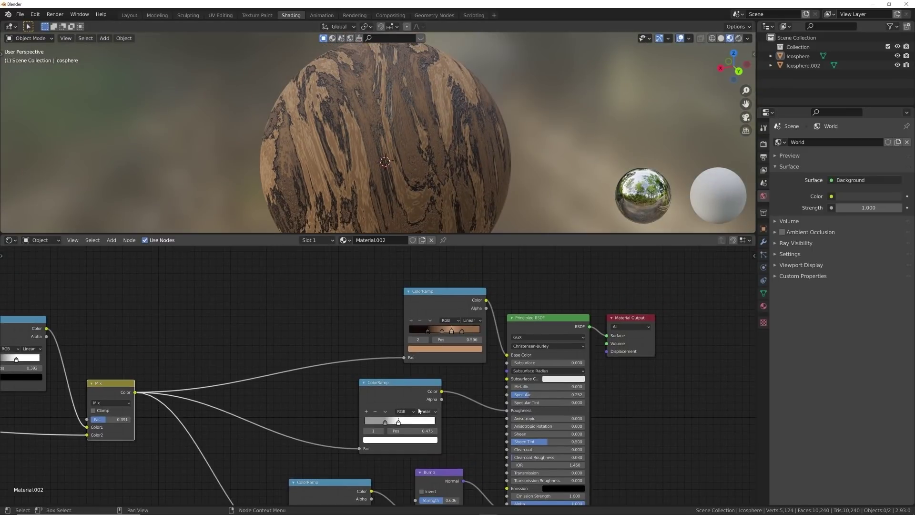
Move the darkest stop of the base colour ColorRamp to 0.309 and review the sphere and node tree.
scroll(423, 337, up, 3)
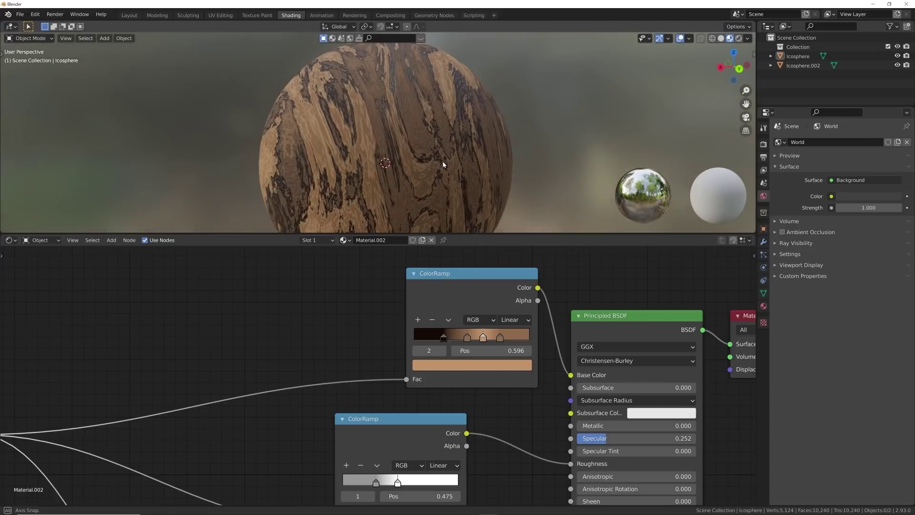
drag(445, 338, 455, 339)
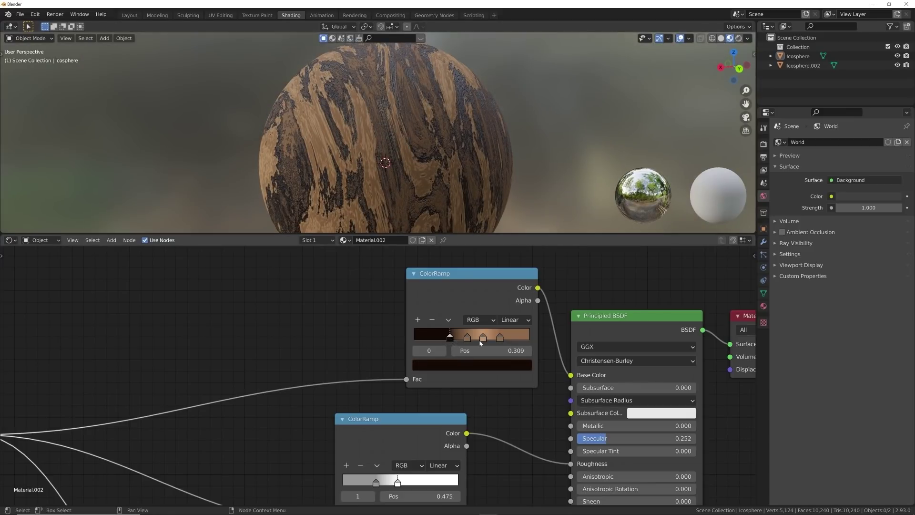
scroll(420, 148, down, 4)
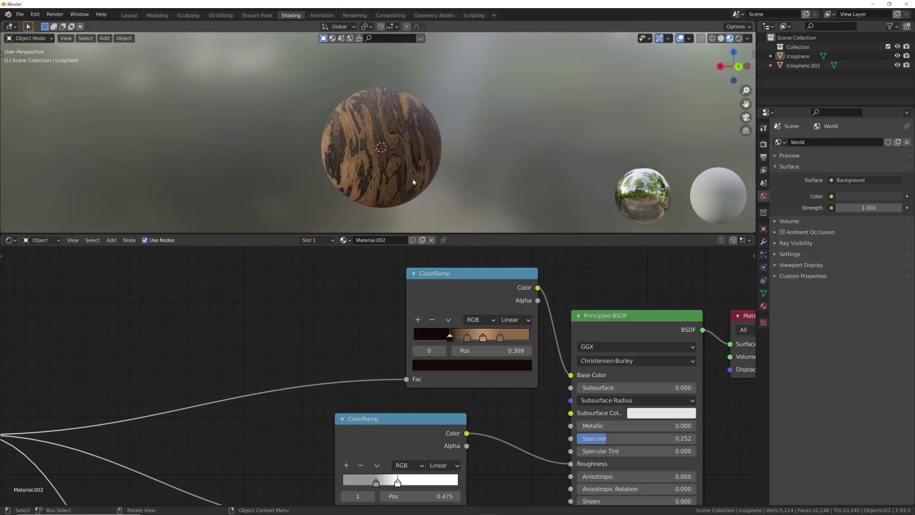
scroll(413, 183, up, 4)
scroll(377, 376, down, 5)
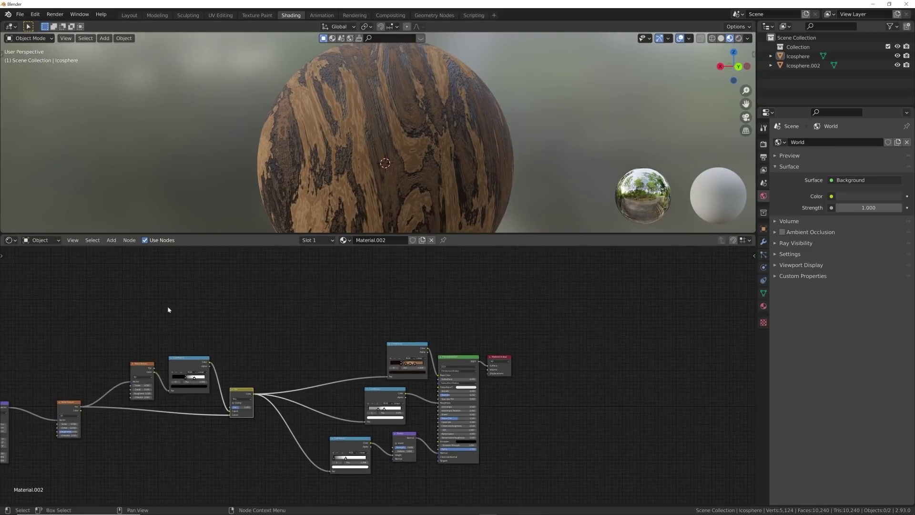
Move the whole texture node group, from Texture Coordinate to the Mix node, closer to the three ColorRamps.
scroll(281, 338, down, 3)
drag(128, 360, 314, 434)
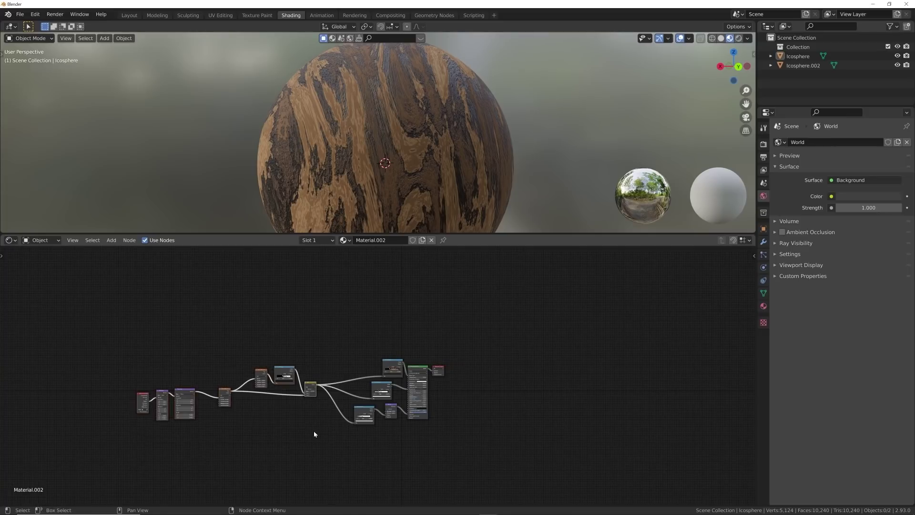
key(g)
click(351, 415)
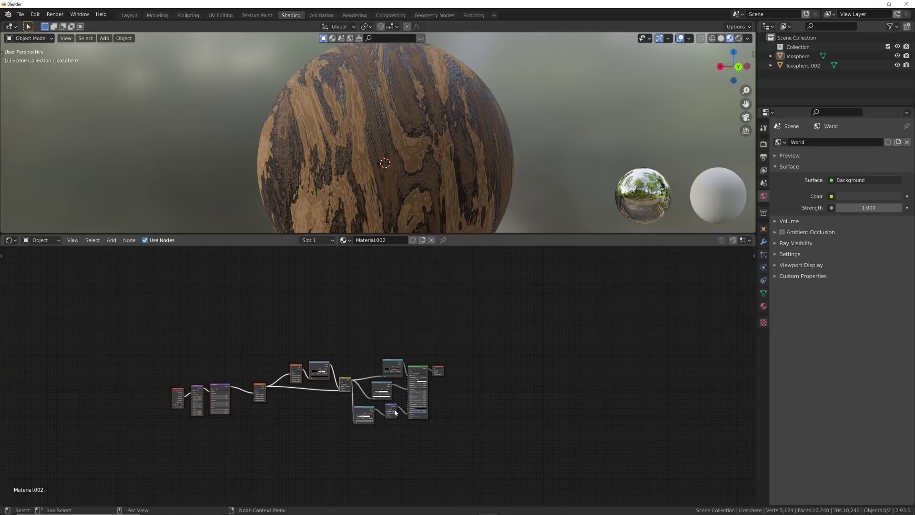
Move the Material Output away from the Principled BSDF and insert a Mix Shader on the link between them.
scroll(395, 413, up, 7)
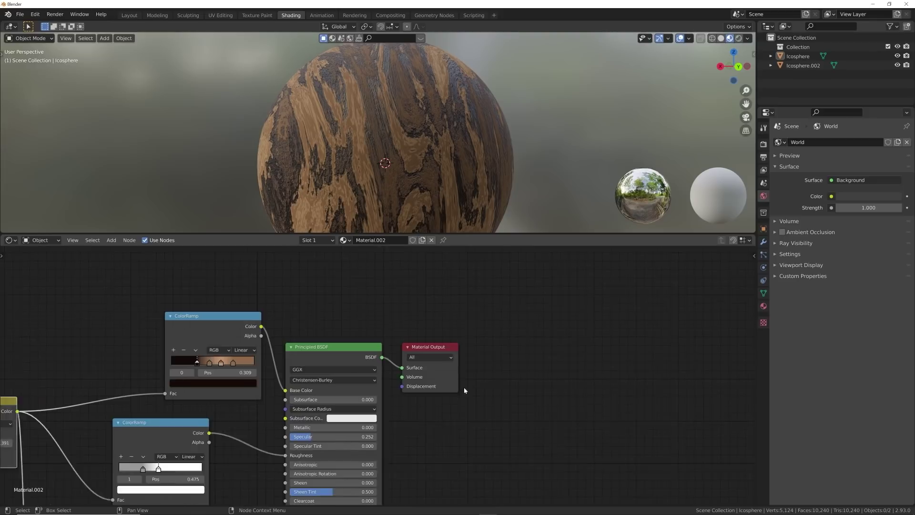
scroll(461, 390, up, 1)
drag(444, 348, 707, 331)
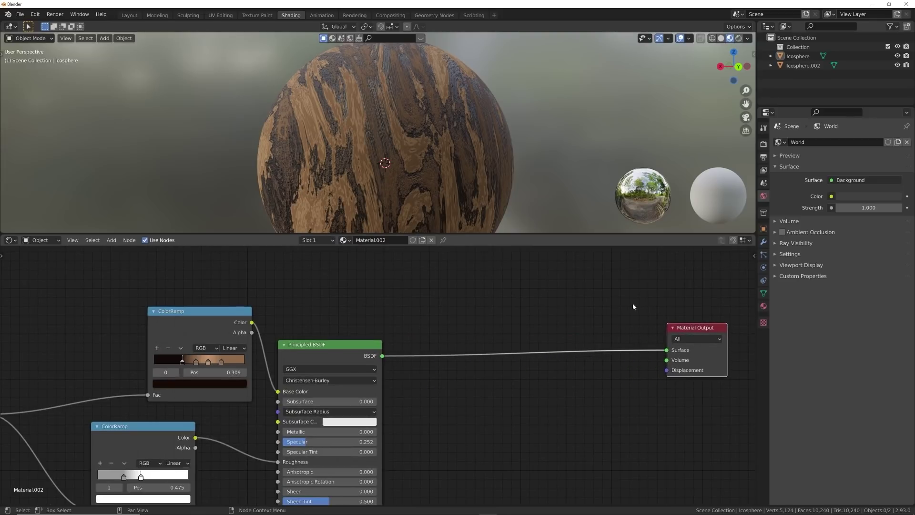
key(shift+a)
text(MIX)
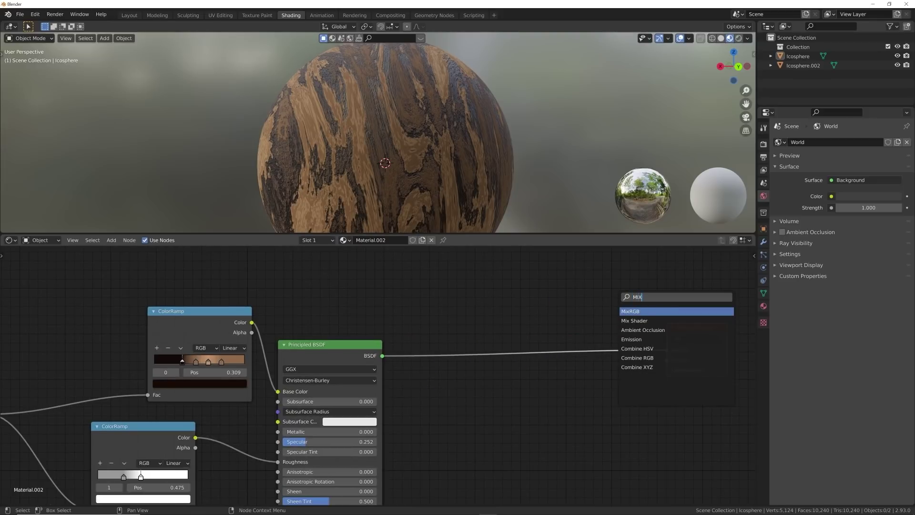
click(635, 321)
click(601, 337)
Duplicate the Principled BSDF and connect the copy to the Mix Shader's second Shader input.
scroll(602, 338, down, 4)
click(355, 365)
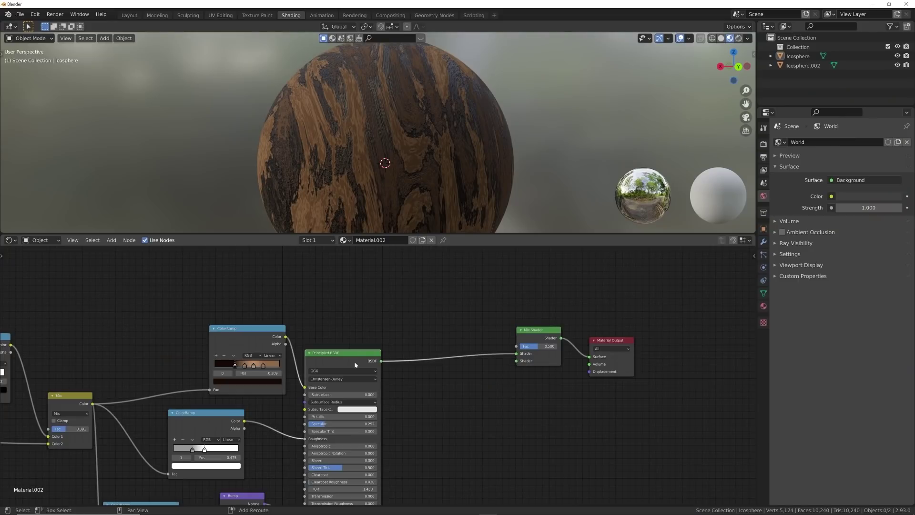
key(shift+d)
drag(486, 397, 517, 361)
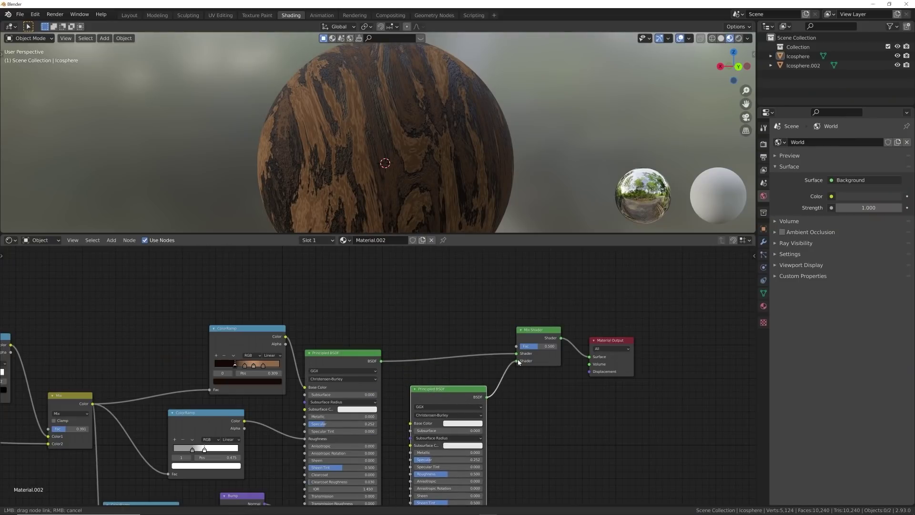
scroll(434, 390, down, 2)
scroll(477, 431, up, 1)
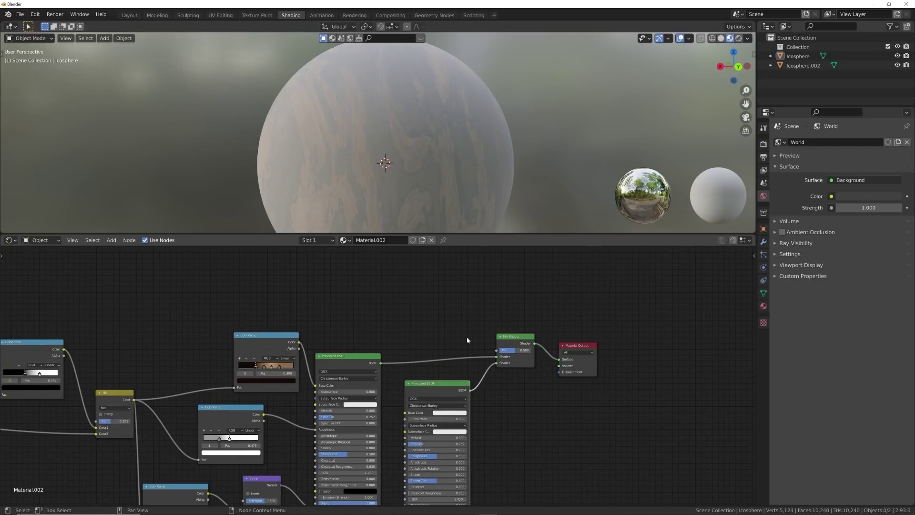
Move the duplicated Principled BSDF above the main node tree and place the Mix Shader just above it.
middle_drag(456, 371, 452, 405)
drag(448, 429, 468, 224)
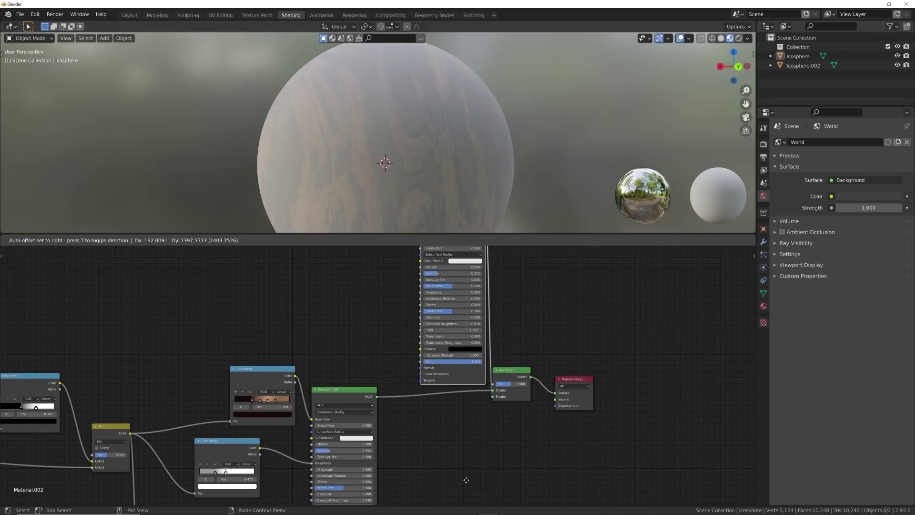
middle_drag(472, 352, 473, 400)
scroll(489, 415, down, 2)
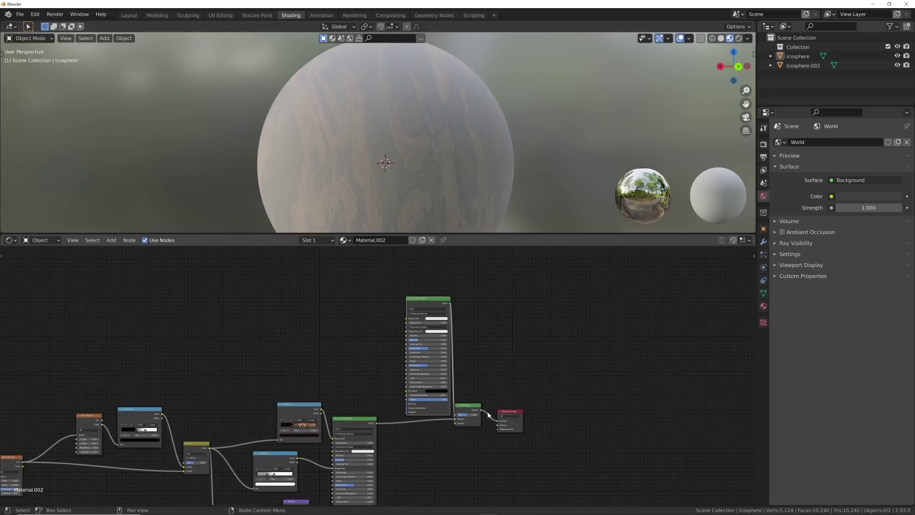
drag(469, 411, 426, 275)
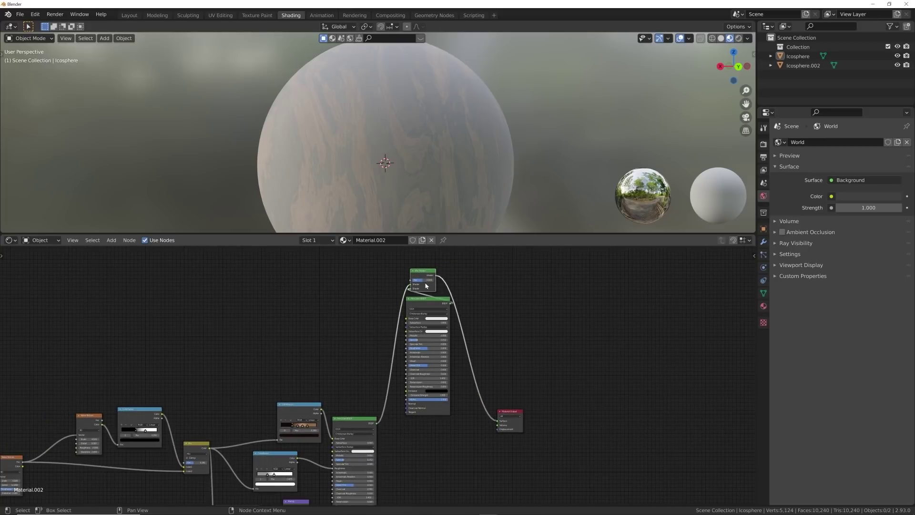
middle_drag(448, 312, 454, 389)
Add a ColorRamp node beside the Mix Shader.
scroll(375, 379, up, 6)
middle_drag(386, 383, 402, 367)
key(shift+a)
click(367, 349)
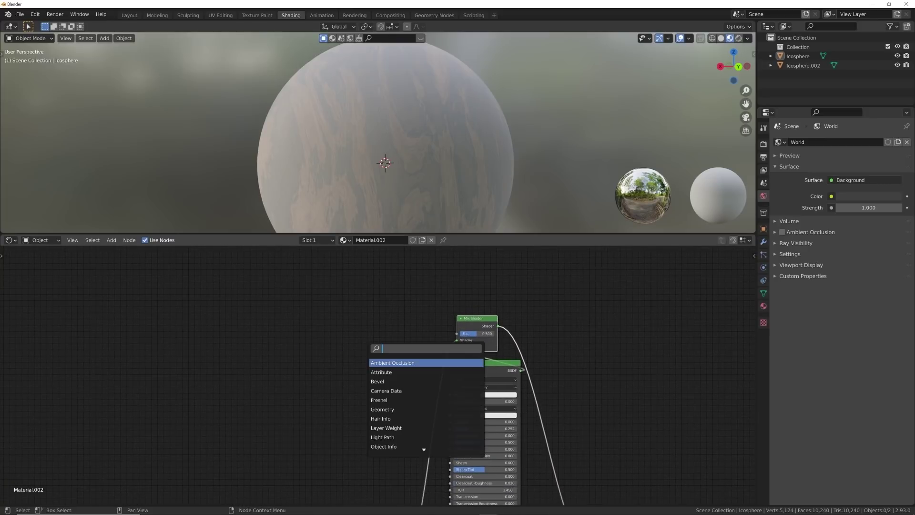
text(COL)
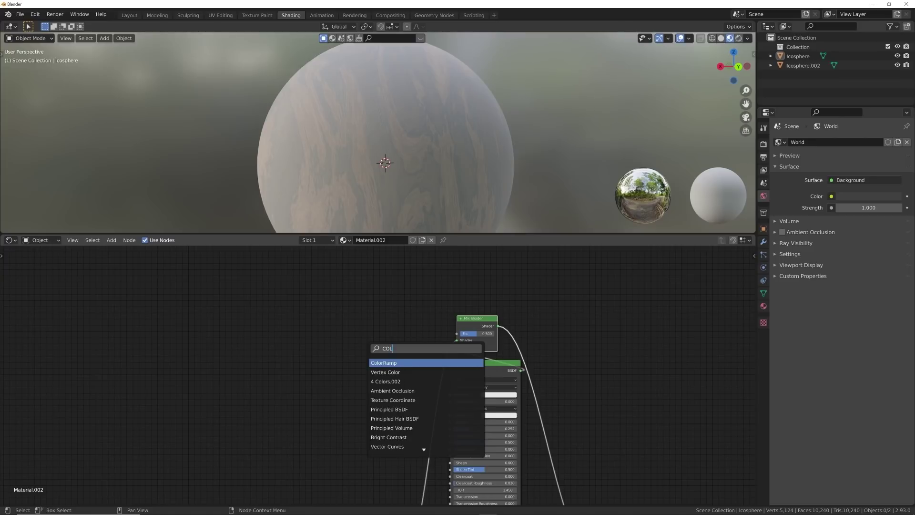
key(Return)
click(361, 313)
Add a Noise Texture node in front of the new ColorRamp.
key(shift+a)
click(315, 333)
text(NOI)
click(324, 359)
click(292, 340)
scroll(292, 340, up, 6)
middle_drag(291, 340, 423, 373)
scroll(410, 349, down, 3)
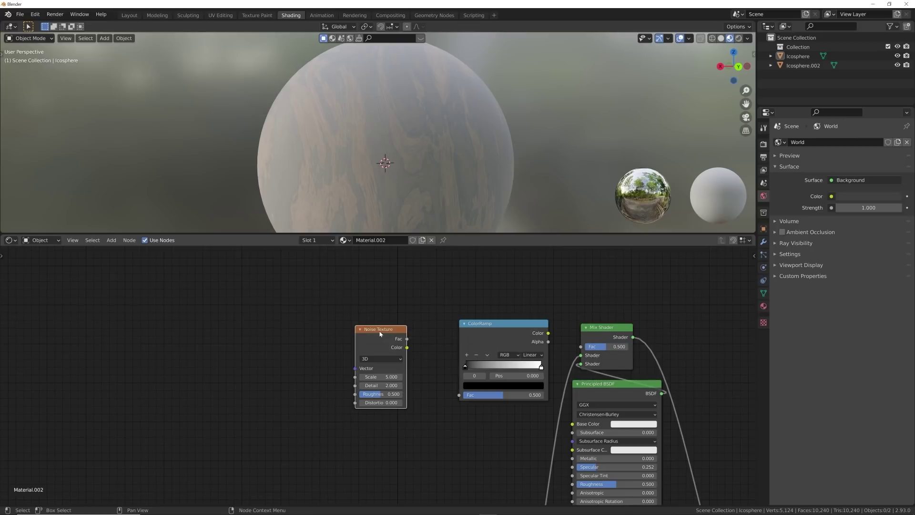
Give the Noise Texture Object coordinates through a Mapping node, and link its Fac through the ColorRamp to the Mix Shader's Fac.
key(ctrl+t)
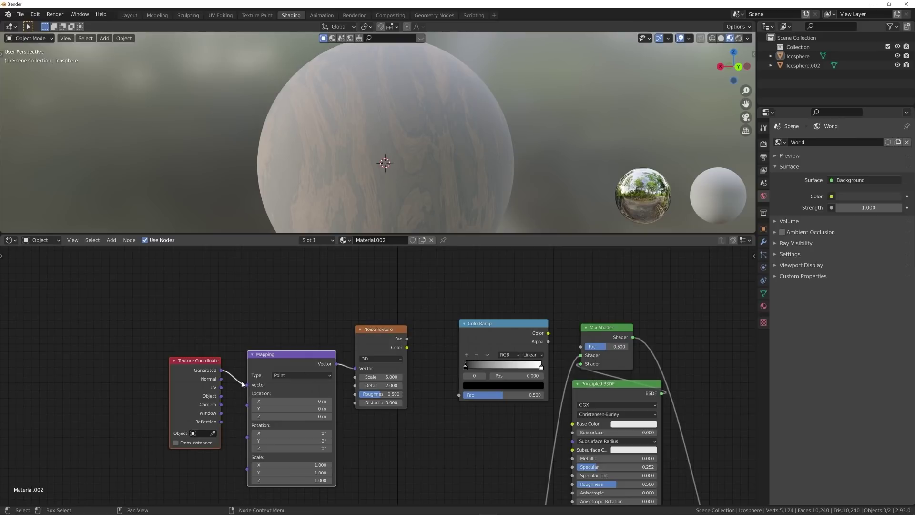
drag(224, 396, 269, 380)
drag(407, 339, 460, 396)
middle_drag(544, 415, 361, 381)
scroll(362, 381, down, 1)
drag(367, 304, 395, 322)
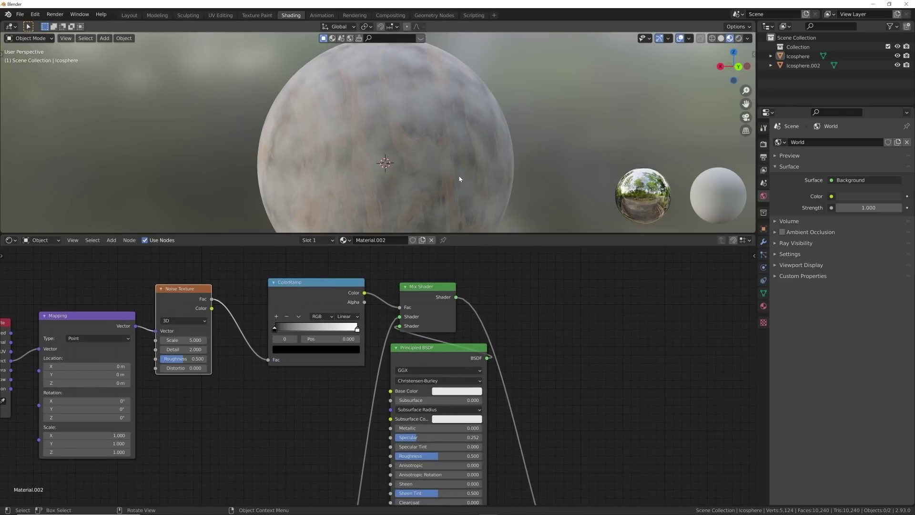
Pull the mask ColorRamp's stops inward, with the black stop at 0.370, and set its interpolation to B-Spline.
scroll(398, 324, up, 5)
drag(407, 315, 356, 315)
drag(240, 316, 298, 315)
click(383, 288)
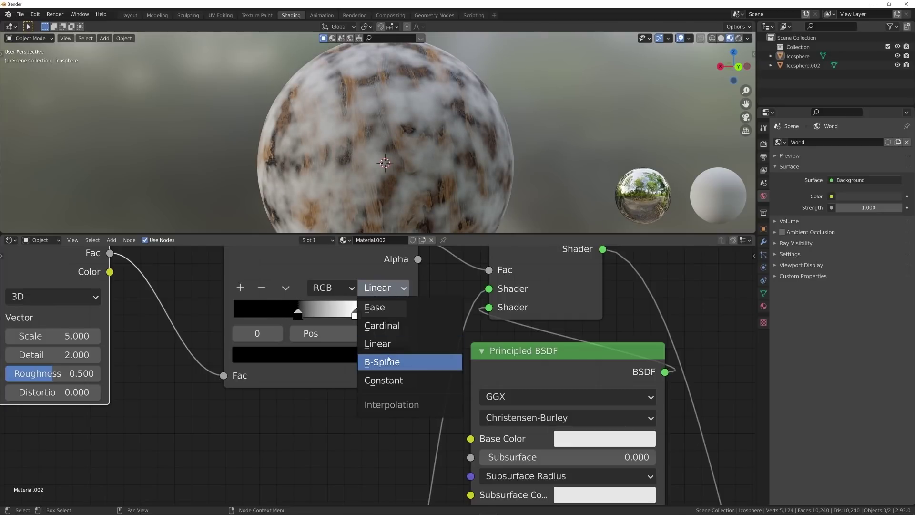
click(387, 362)
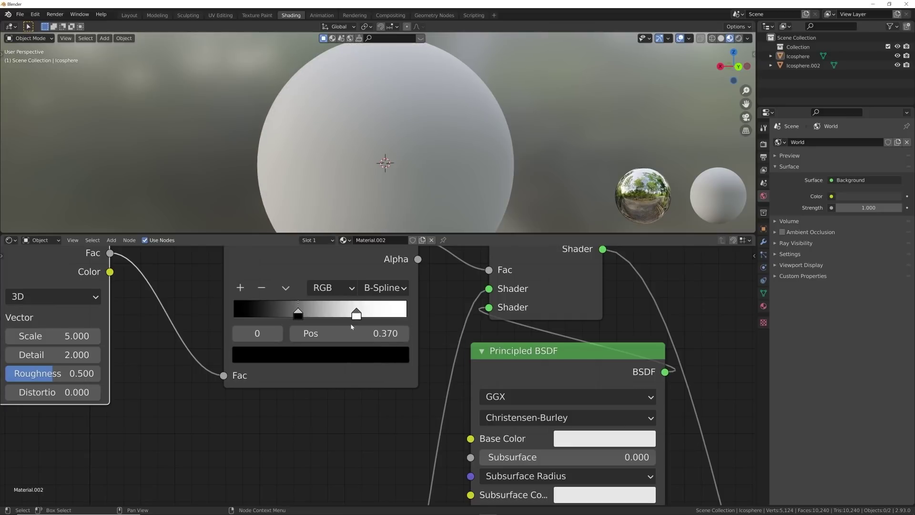
Shift the mask ColorRamp's black stop towards the middle and its white stop to 0.789, and check the sphere.
drag(298, 315, 380, 314)
scroll(419, 137, down, 4)
scroll(513, 296, up, 3)
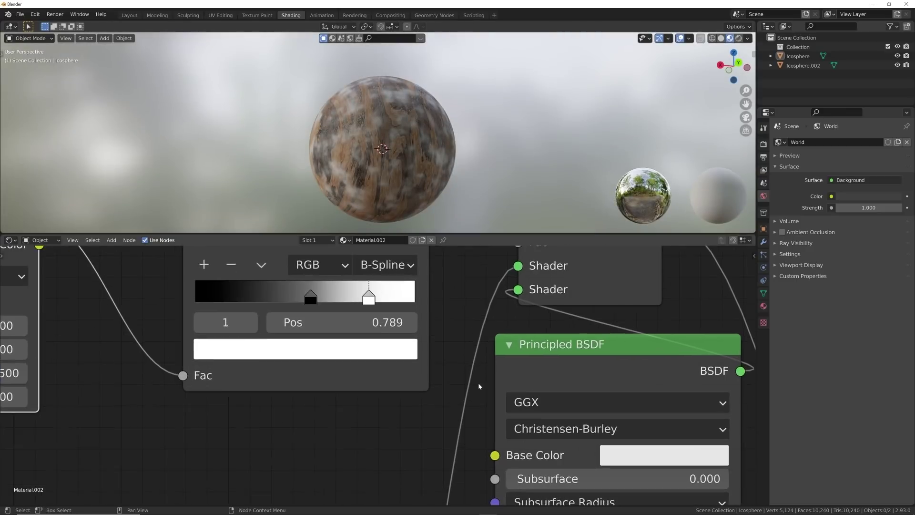
Add another ColorRamp and connect its Color to the duplicated Principled BSDF's Base Color.
scroll(425, 363, down, 8)
middle_drag(427, 327, 415, 385)
scroll(416, 378, down, 5)
middle_drag(422, 352, 430, 302)
scroll(384, 378, up, 6)
key(shift+a)
click(382, 362)
text(col)
key(Return)
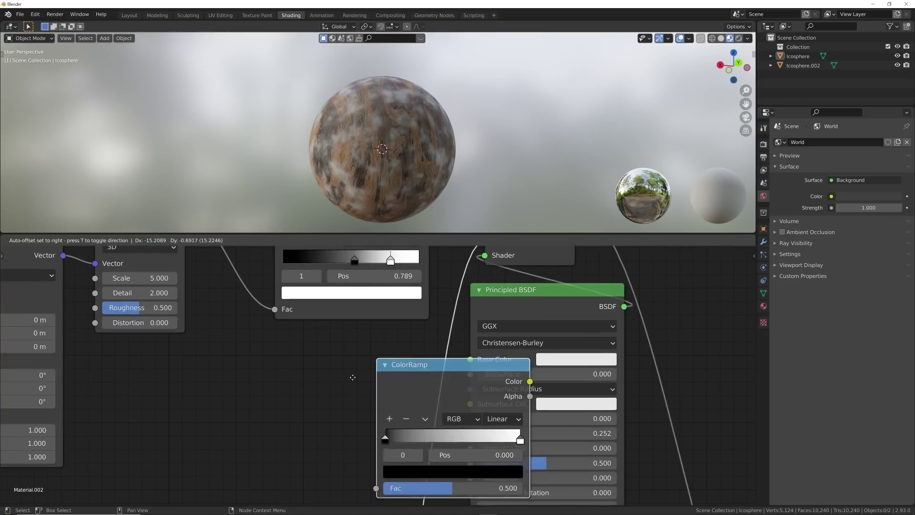
drag(376, 369, 471, 359)
Connect the Noise Texture's Fac output to the Fac input of the new base colour ColorRamp.
middle_drag(408, 363, 550, 350)
scroll(482, 355, down, 4)
middle_drag(362, 310, 362, 333)
drag(340, 265, 368, 458)
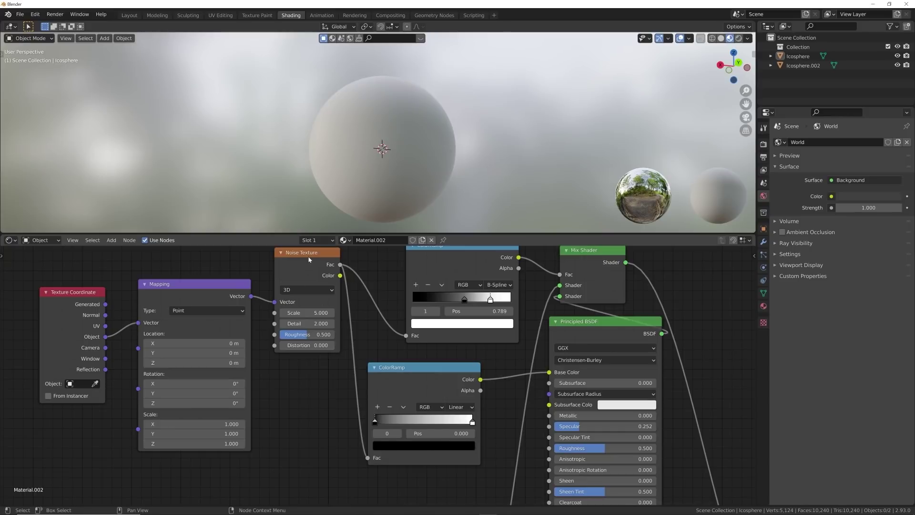
Zoom in on the sphere and change the new base colour ramp's white stop to a light yellowish green.
scroll(373, 174, up, 4)
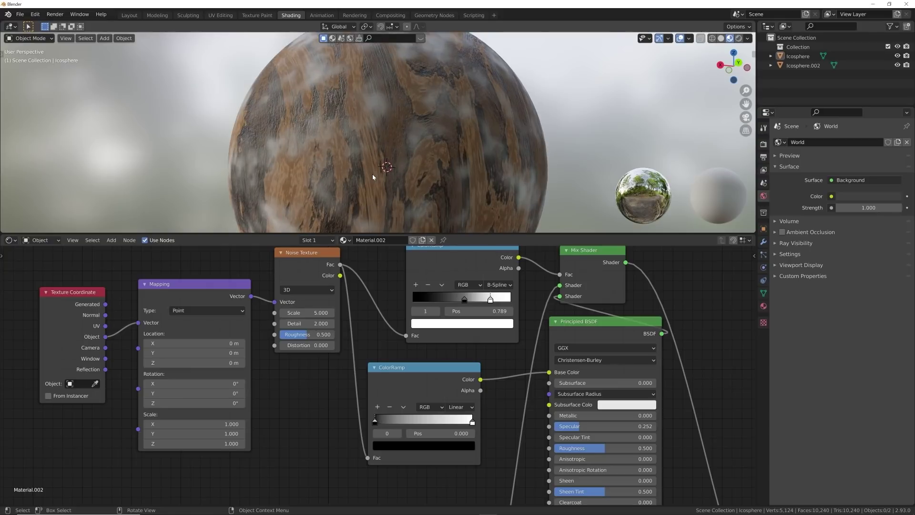
scroll(373, 173, up, 2)
scroll(438, 404, up, 1)
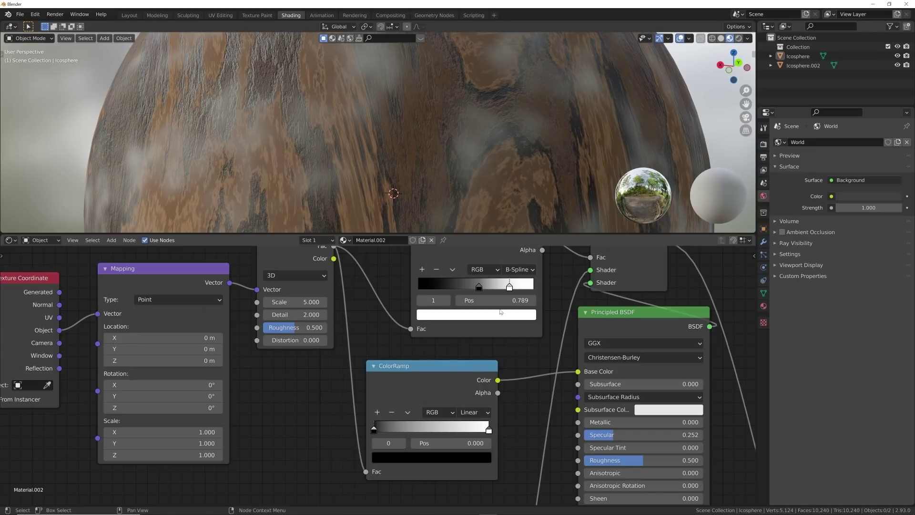
click(484, 432)
click(432, 457)
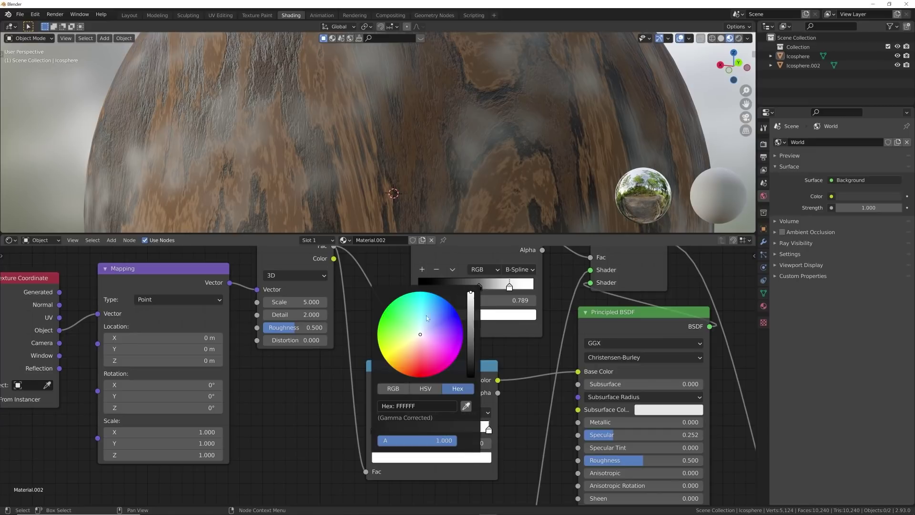
click(399, 317)
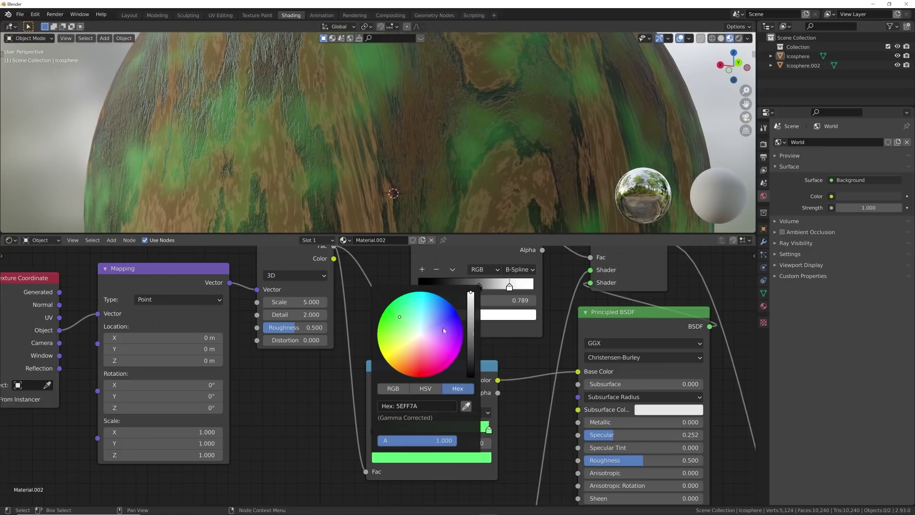
drag(398, 317, 394, 330)
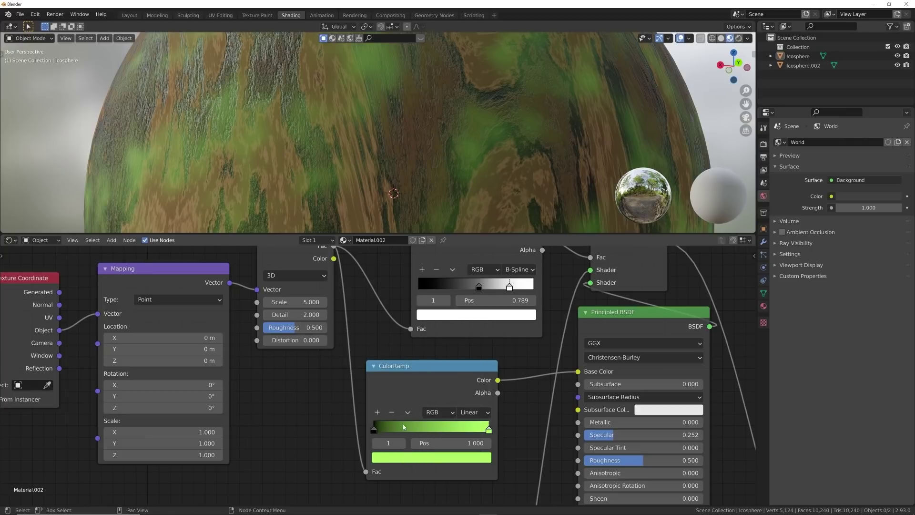
Change the ramp's black stop to the dark green 18280F and move the light green stop to 0.686.
click(375, 430)
click(417, 457)
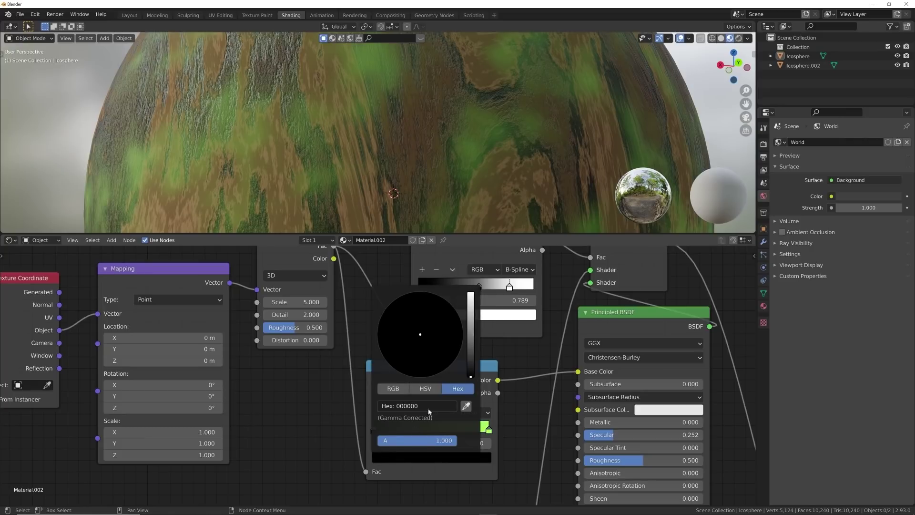
drag(474, 367, 469, 365)
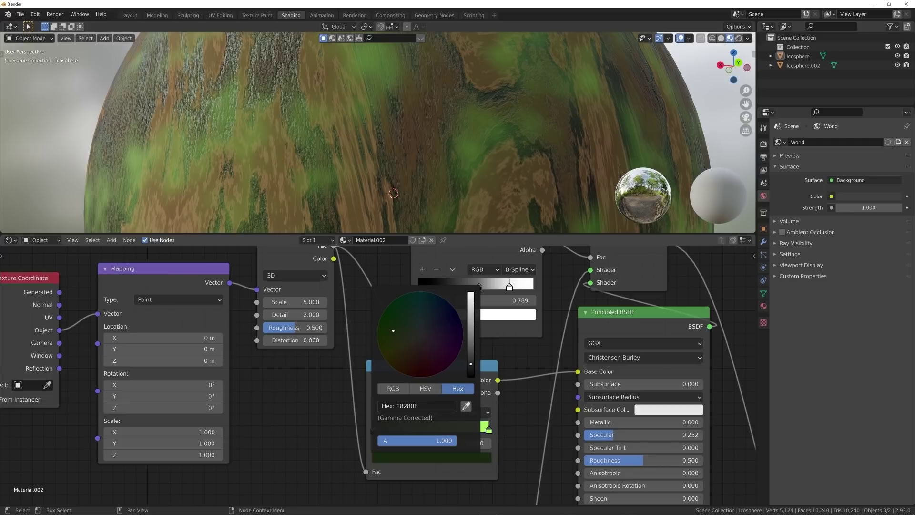
drag(488, 430, 445, 428)
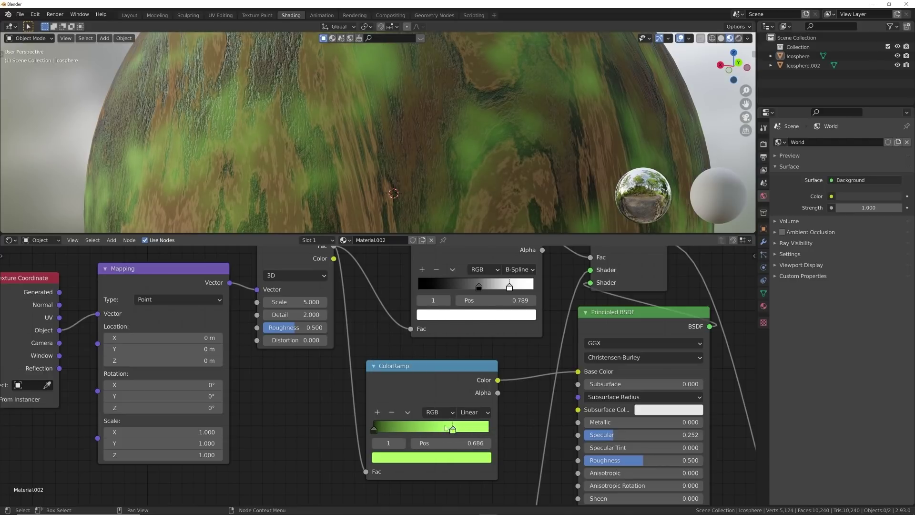
Add a middle stop at 0.343 to the green ColorRamp and darken it to a medium green.
click(374, 428)
click(377, 413)
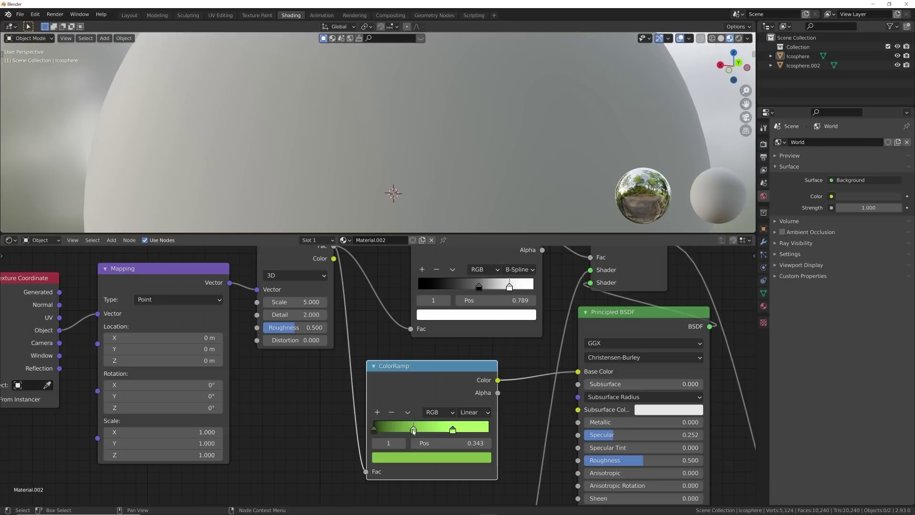
click(422, 457)
drag(470, 321, 470, 341)
Add a Bump node below the green ColorRamp, beside the duplicated Principled BSDF.
scroll(491, 356, down, 2)
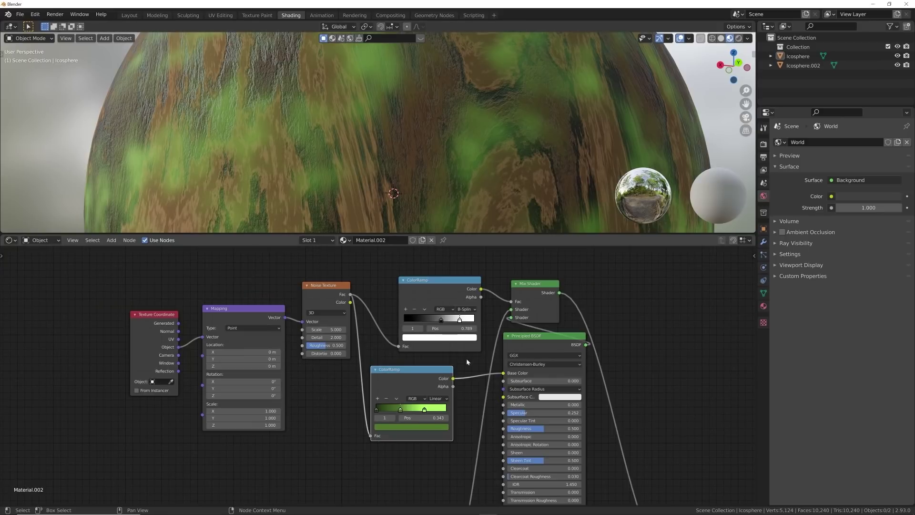
middle_drag(461, 388, 462, 315)
key(shift+a)
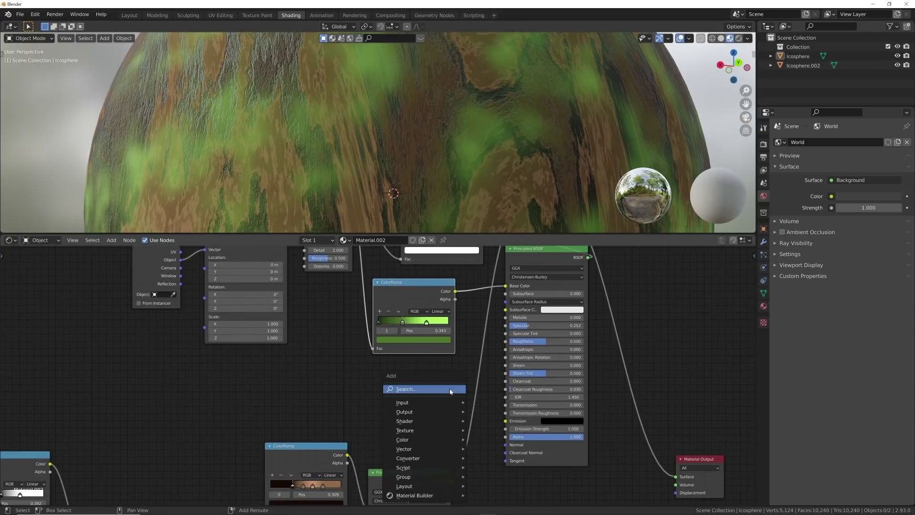
click(450, 390)
text(BUM)
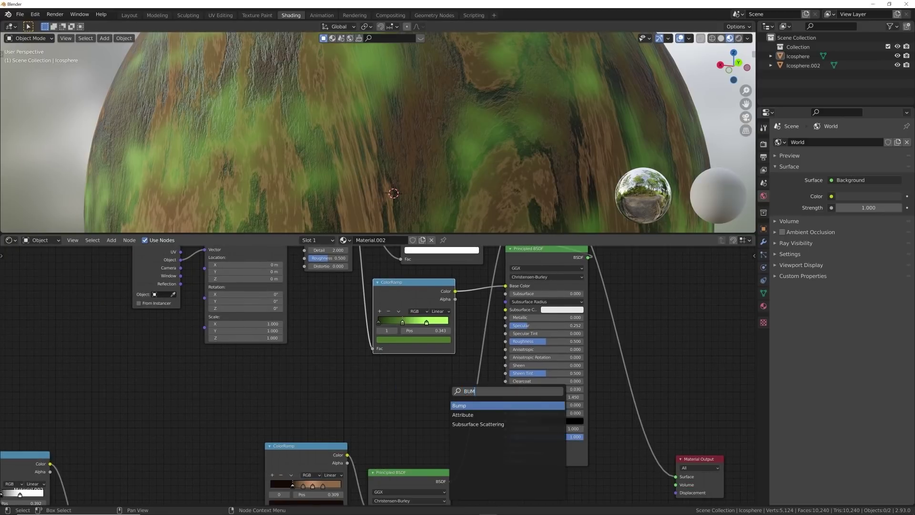
click(465, 405)
click(403, 387)
scroll(403, 386, down, 1)
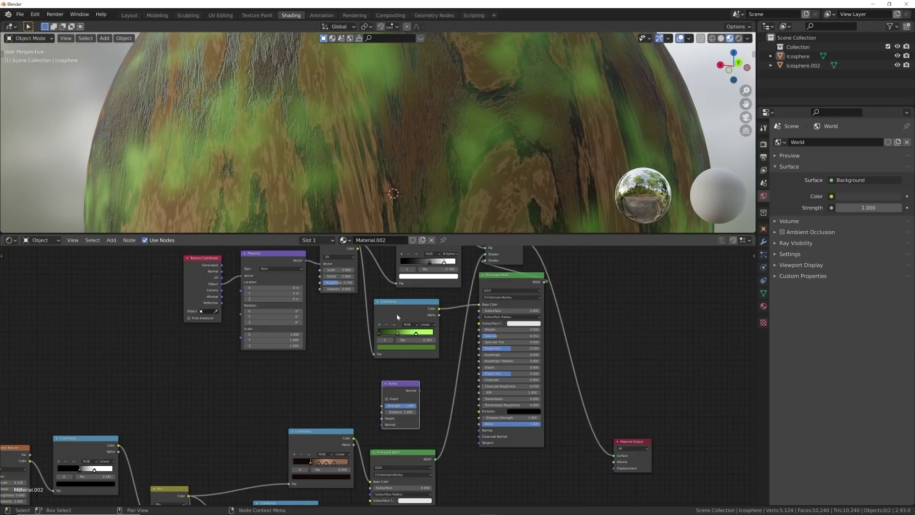
middle_drag(449, 265, 448, 271)
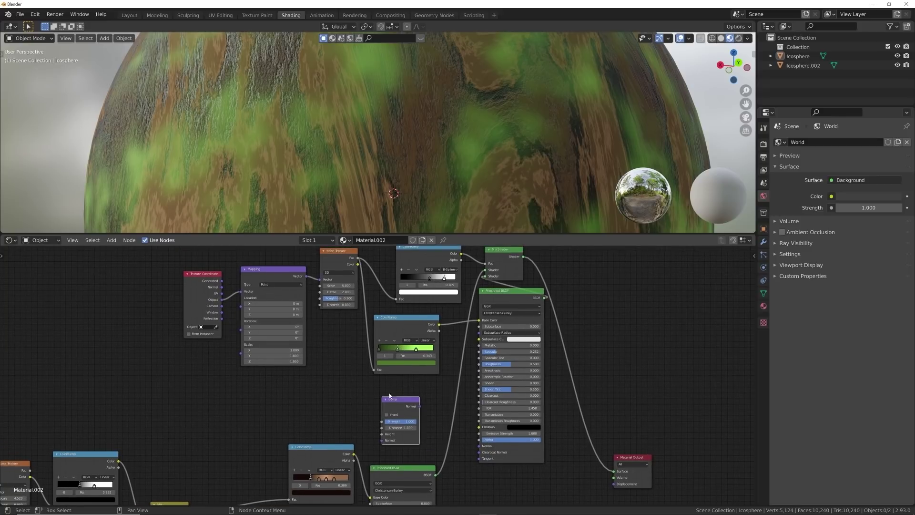
Duplicate the black-and-white moss mask ColorRamp and place the copy beside the new Bump node, below the green ColorRamp.
key(shift+d)
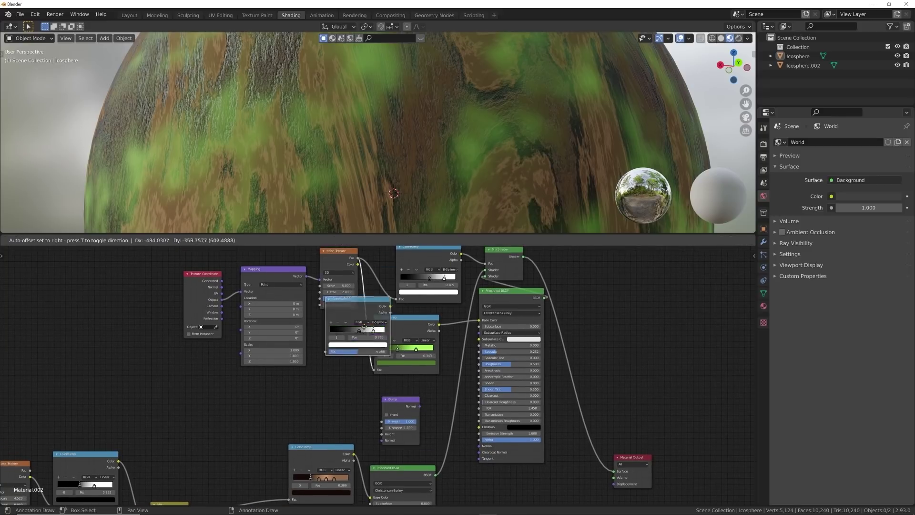
click(349, 392)
middle_drag(350, 392, 380, 382)
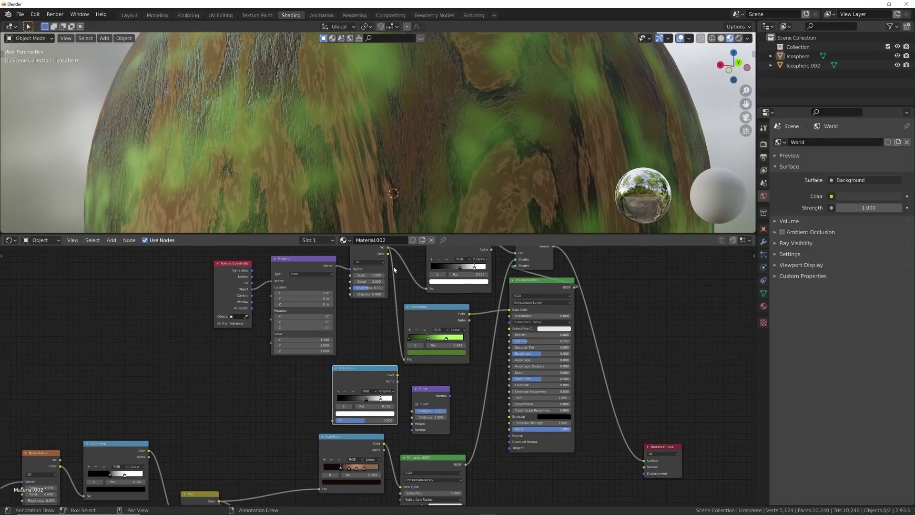
Connect the moss Noise Texture's Fac to the duplicated ColorRamp, its Color to the Bump Height, and the Bump Normal to the moss Principled BSDF.
scroll(389, 254, up, 2)
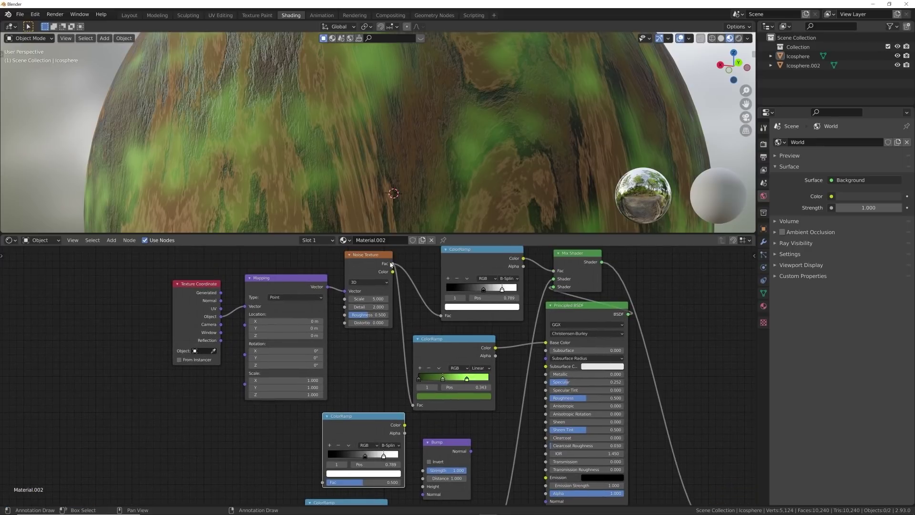
drag(393, 264, 323, 483)
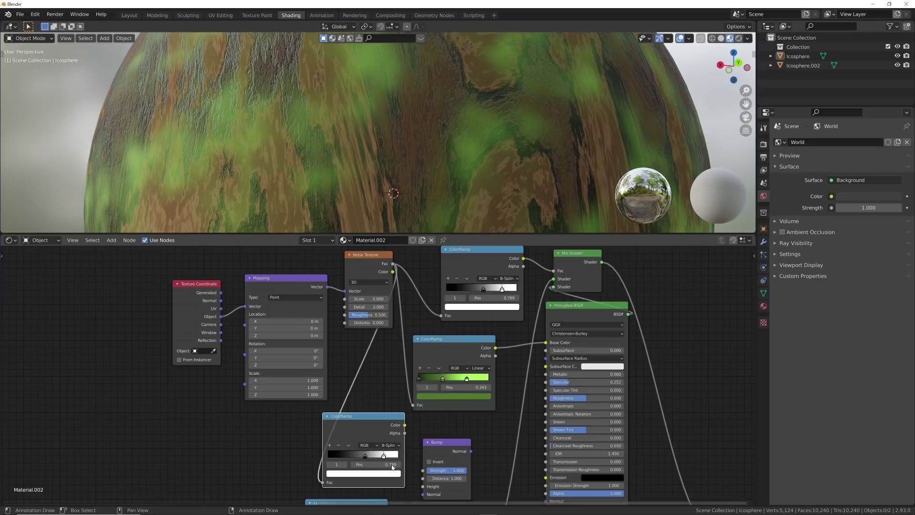
drag(404, 425, 423, 486)
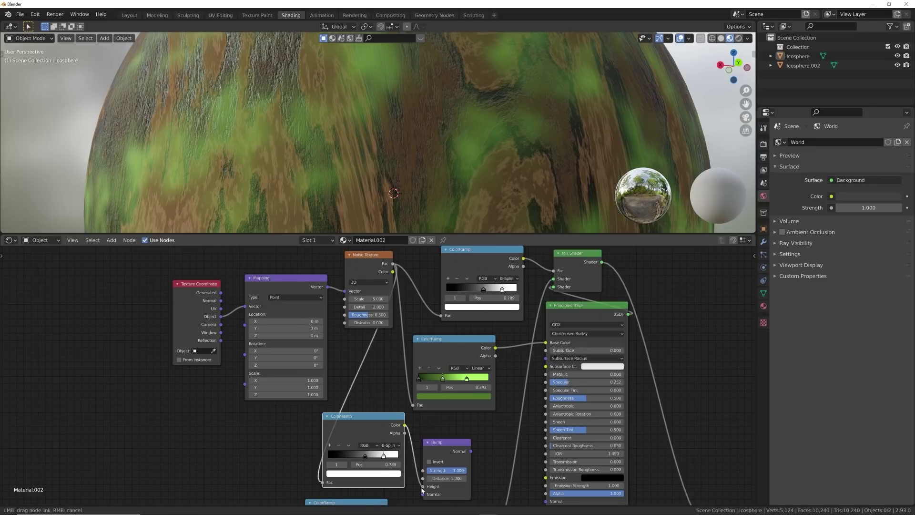
drag(472, 451, 546, 501)
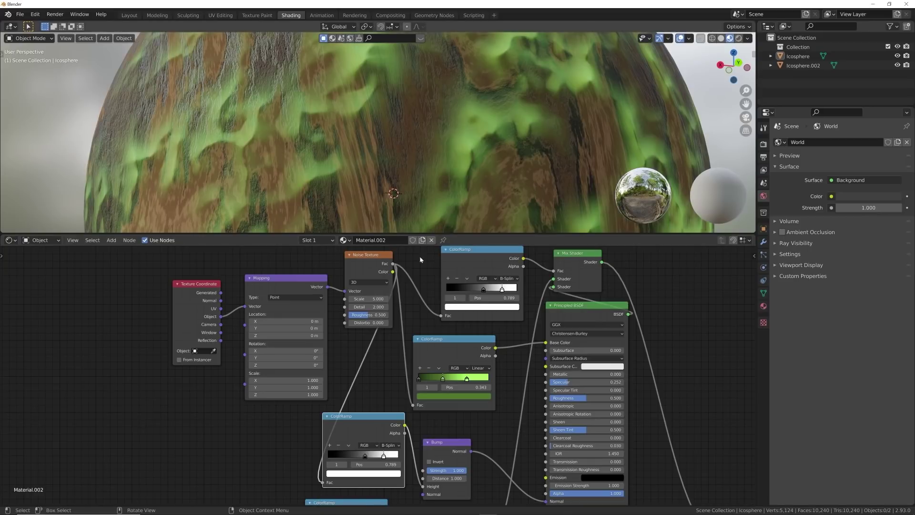
Set the moss Noise Texture's detail to 12 and its roughness to 0.767.
scroll(402, 310, up, 3)
click(392, 322)
key(Return)
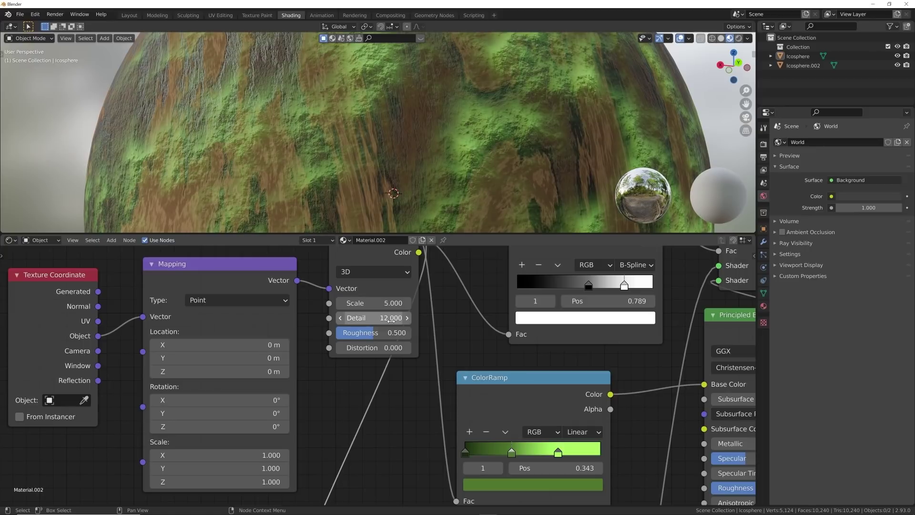
mouse_move(388, 333)
mouse_down()
mouse_move(403, 333)
mouse_move(393, 333)
mouse_up()
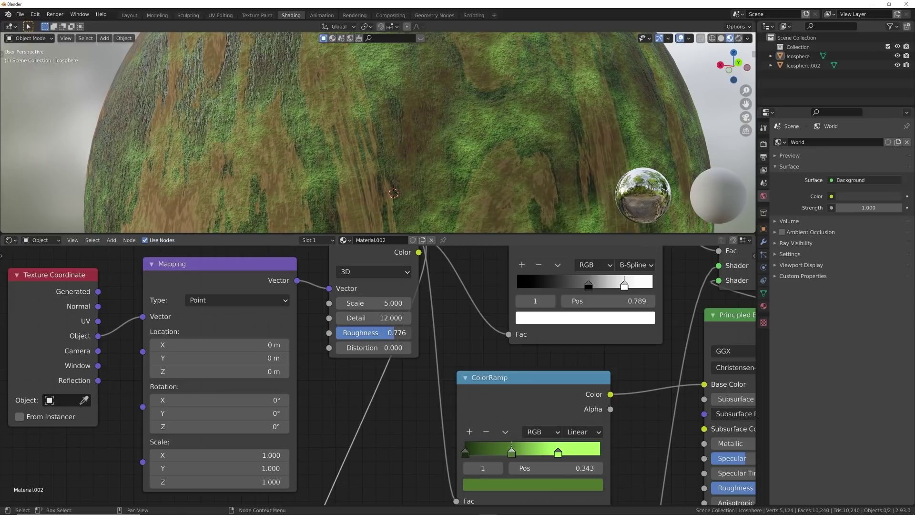
Darken the light green stop of the green ColorRamp by lowering its colour's brightness.
middle_drag(442, 445, 453, 410)
middle_drag(453, 336, 486, 247)
middle_drag(430, 412, 334, 446)
scroll(479, 352, up, 5)
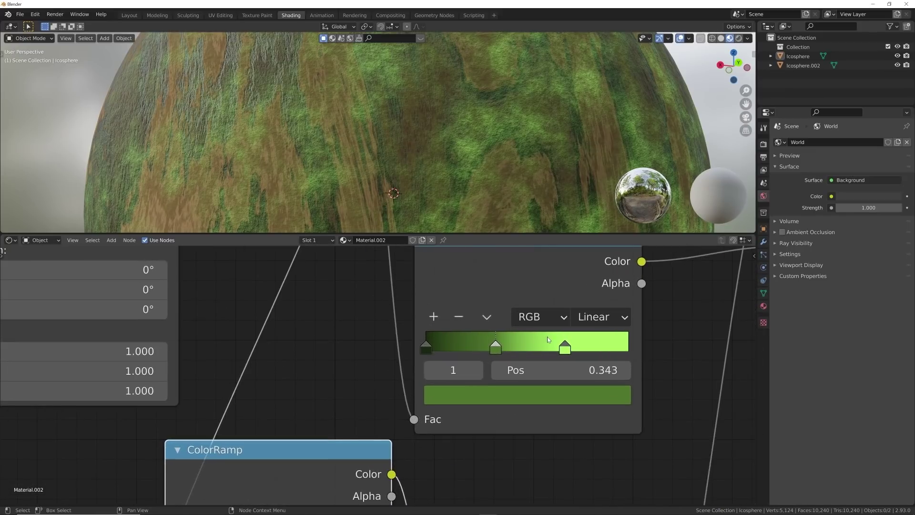
click(565, 349)
click(571, 396)
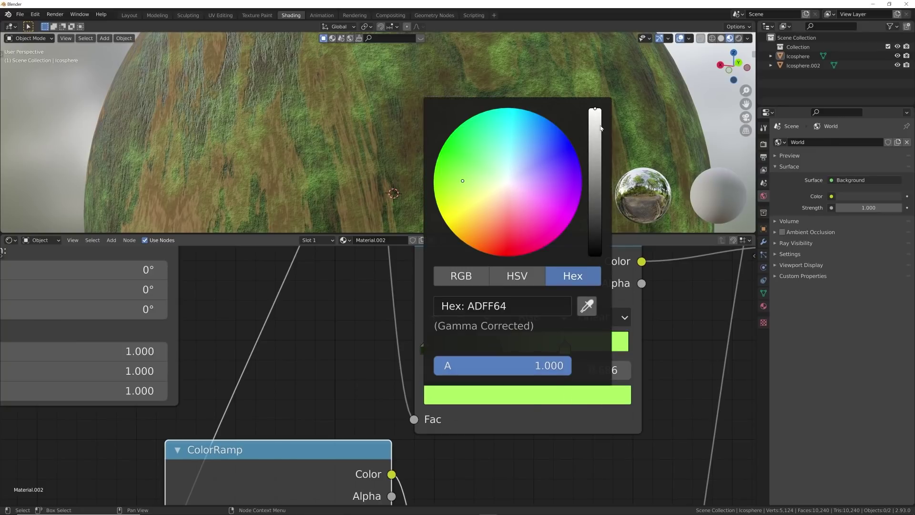
drag(597, 114, 596, 138)
Move the green ramp's middle stop toward the light end, the light stop to 0.650 and the dark stop to 0.186.
drag(501, 352, 555, 352)
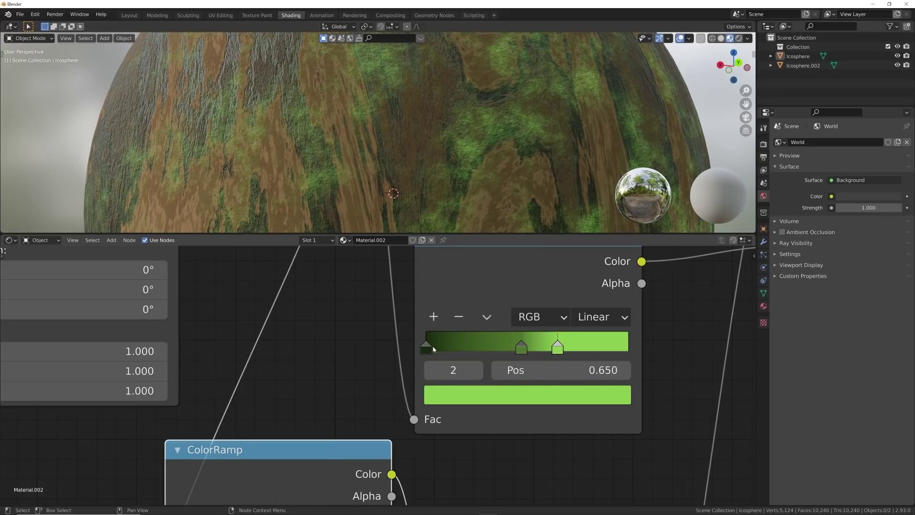
drag(442, 349, 468, 347)
Move the green ColorRamp's light stop to 0.936 and darken its colour slightly further.
scroll(486, 193, down, 7)
middle_drag(485, 194, 465, 182)
scroll(463, 176, up, 6)
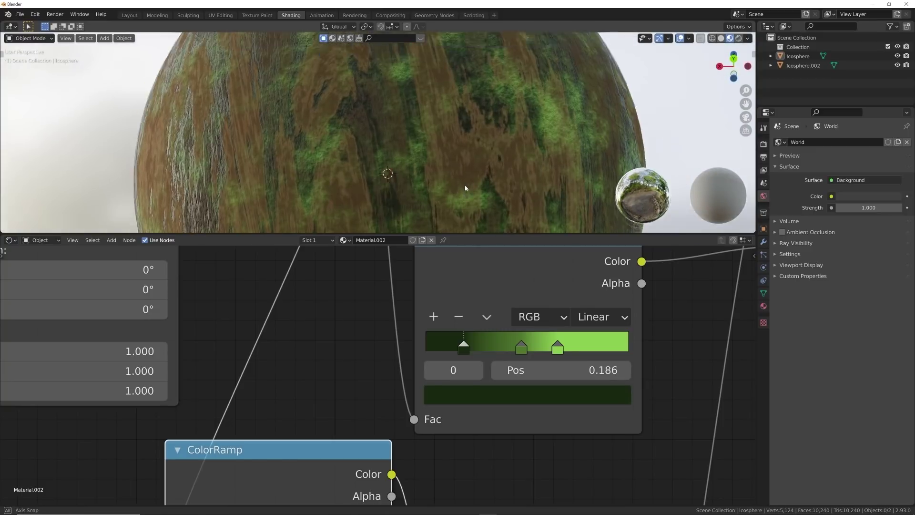
scroll(464, 182, down, 2)
click(554, 351)
drag(557, 352, 616, 350)
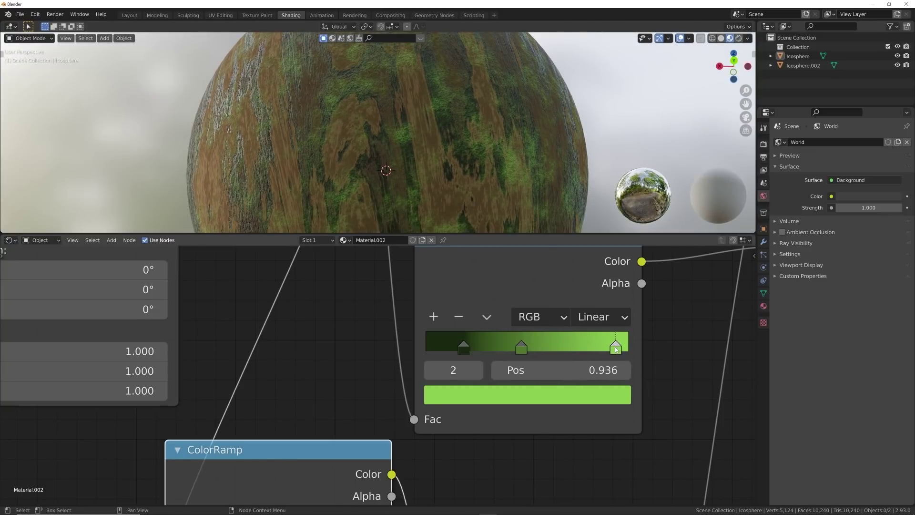
click(601, 395)
drag(596, 140, 595, 149)
Shift the bump ColorRamp's white stop toward the black end and move its black stop to 0.471.
ctrl+middle_drag(403, 370, 480, 290)
scroll(465, 382, up, 7)
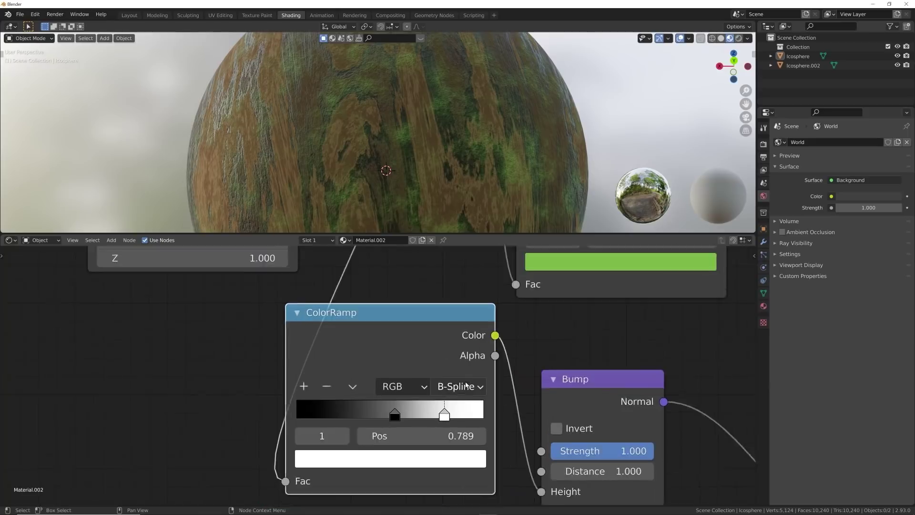
drag(455, 422, 385, 421)
scroll(412, 395, down, 7)
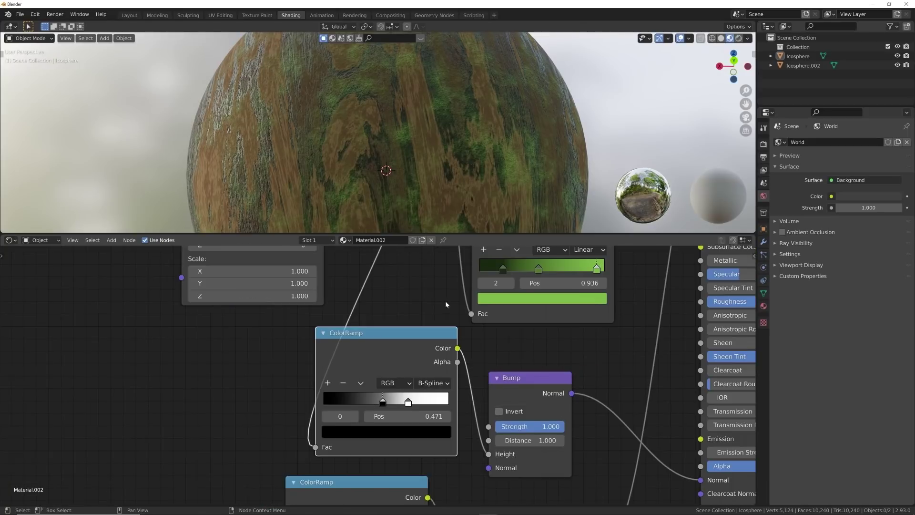
Shift the black and white stops of the moss mask ColorRamp toward the black end to increase the moss coverage.
middle_drag(448, 305, 442, 415)
middle_drag(443, 336, 438, 421)
middle_drag(523, 352, 395, 395)
scroll(466, 371, up, 3)
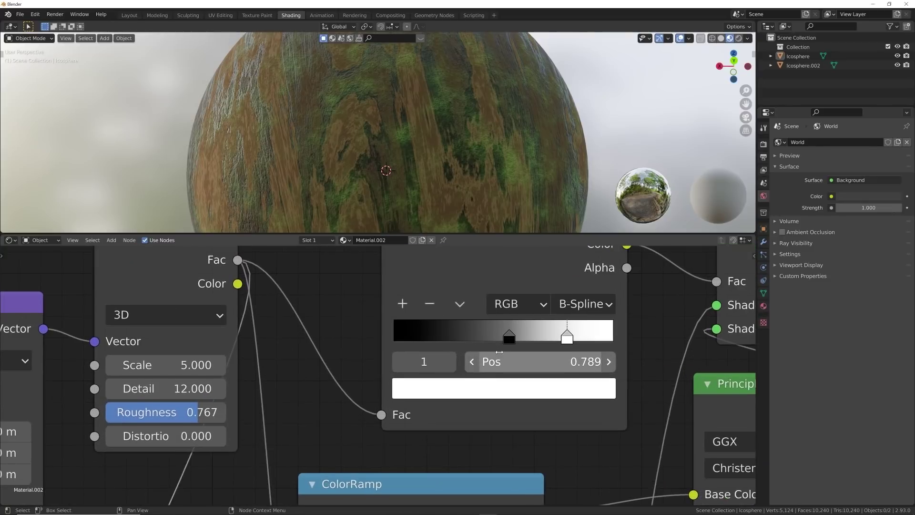
drag(526, 367, 451, 368)
Move the green ColorRamp's light stop to 1.000 and its middle stop to 0.669.
scroll(418, 451, down, 1)
middle_drag(424, 499, 445, 333)
middle_drag(482, 403, 495, 368)
drag(529, 418, 526, 416)
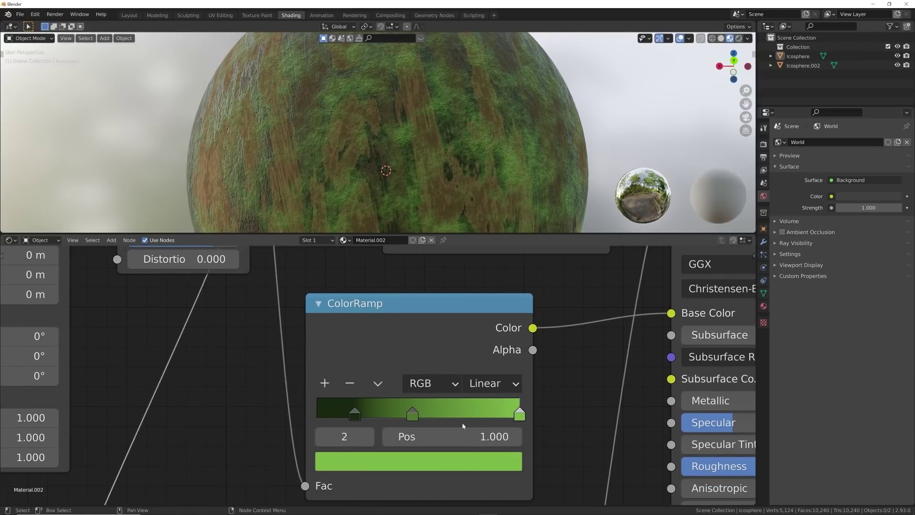
drag(412, 414, 453, 414)
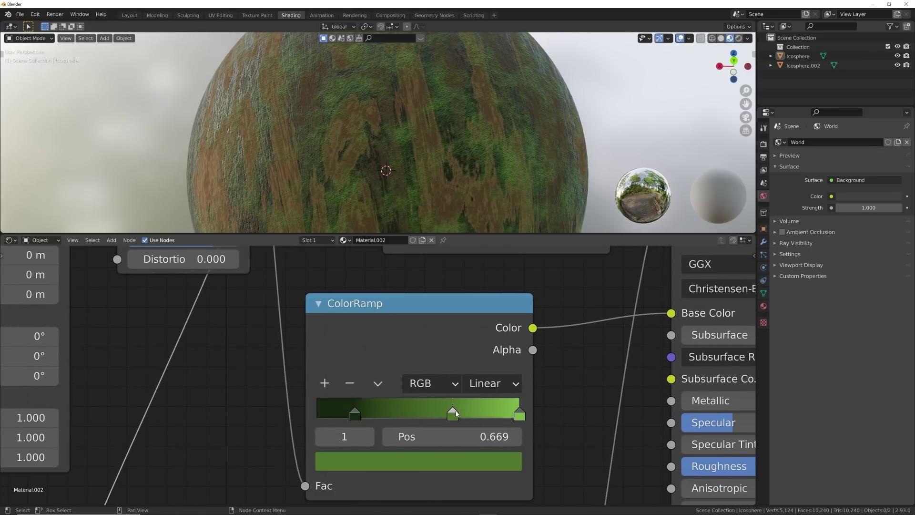
Set the moss Noise Texture's scale to 3.5.
scroll(434, 113, down, 5)
middle_drag(407, 151, 479, 157)
middle_drag(328, 344, 512, 505)
drag(362, 348, 326, 349)
Examine the moss coverage on the sphere from another angle and review the complete node tree.
middle_drag(376, 155, 399, 156)
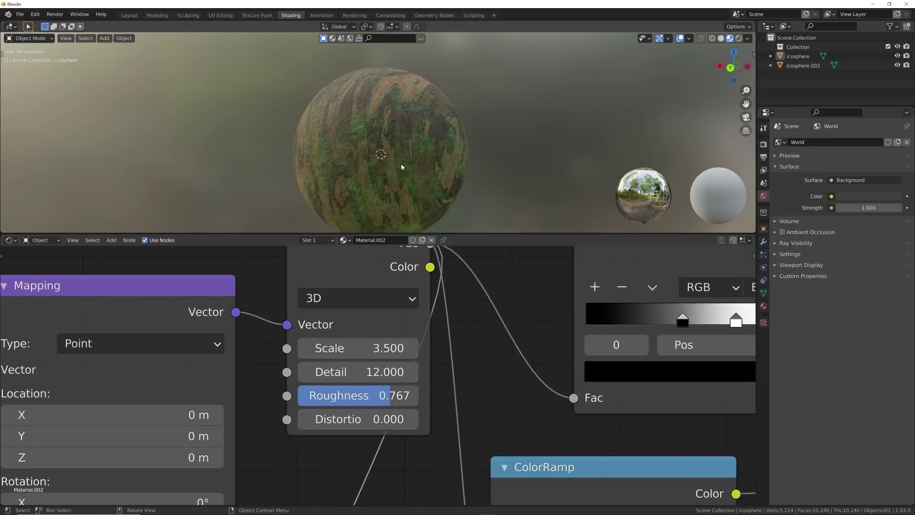
scroll(439, 181, up, 4)
scroll(439, 181, down, 3)
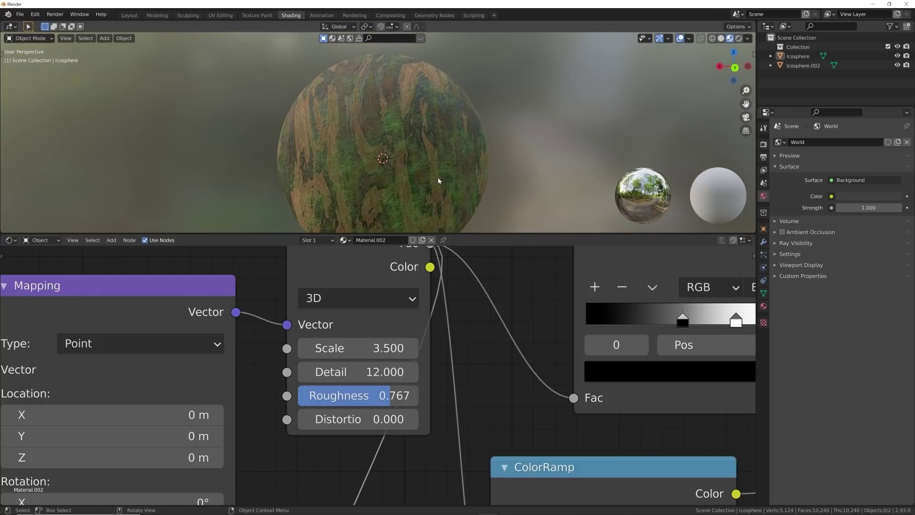
scroll(476, 352, down, 20)
middle_drag(475, 355, 480, 320)
scroll(436, 395, up, 5)
scroll(436, 394, up, 2)
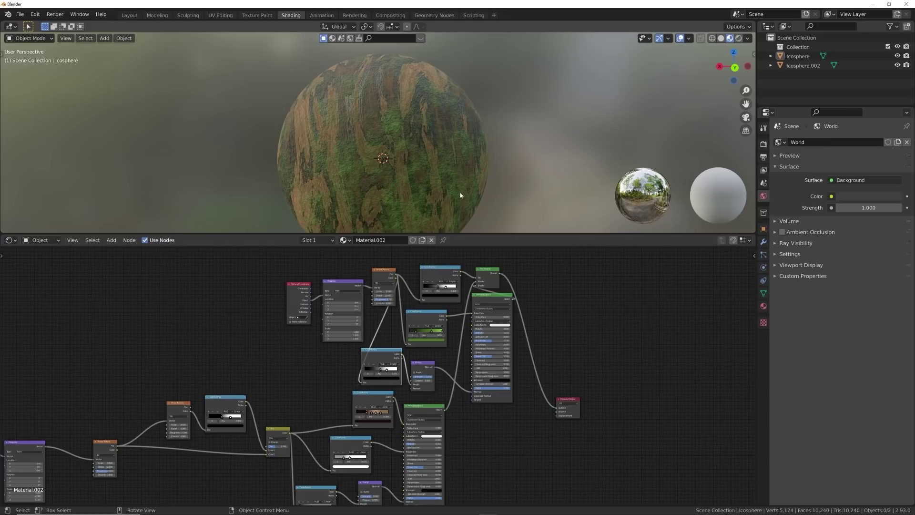